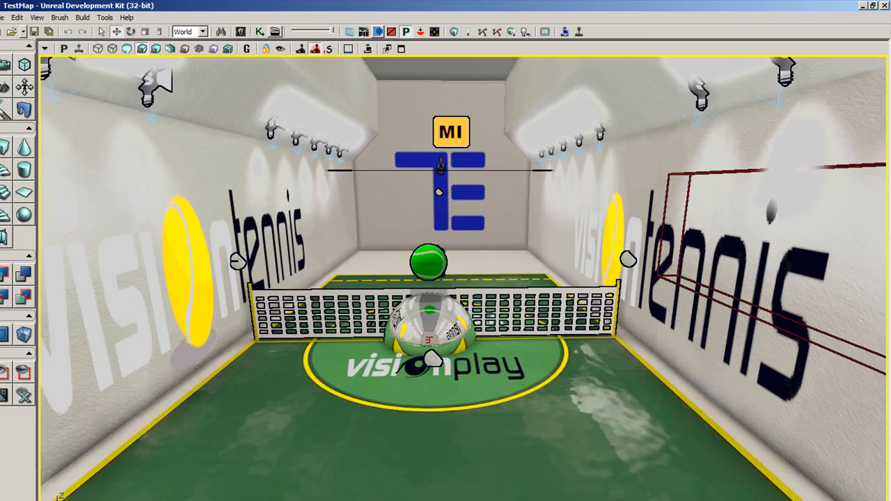
Look over the tennis court scene, examining the walls, lights, net and the MI actor near the far wall
drag(484, 255, 483, 188)
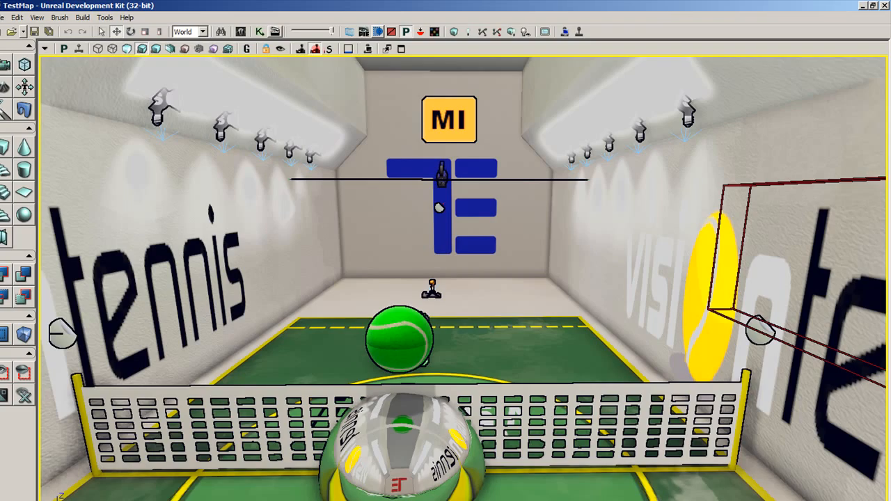
right_drag(472, 274, 471, 224)
click(643, 150)
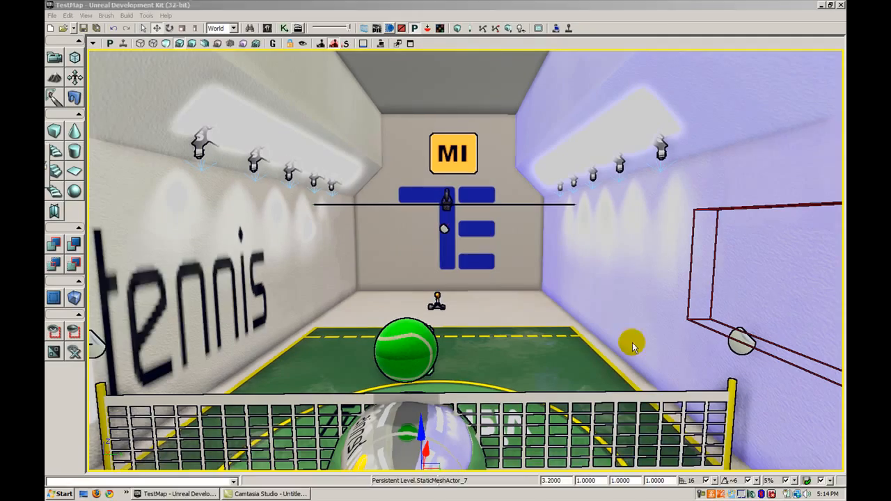
drag(633, 343, 640, 353)
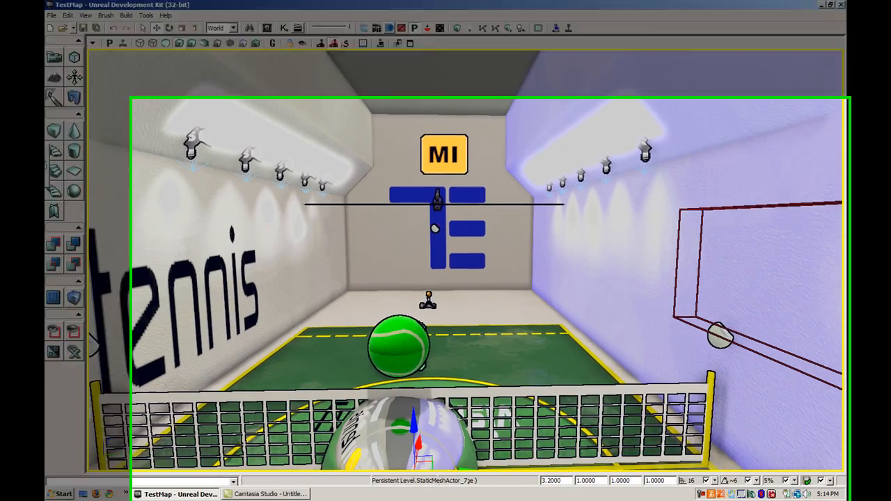
right_drag(639, 353, 573, 285)
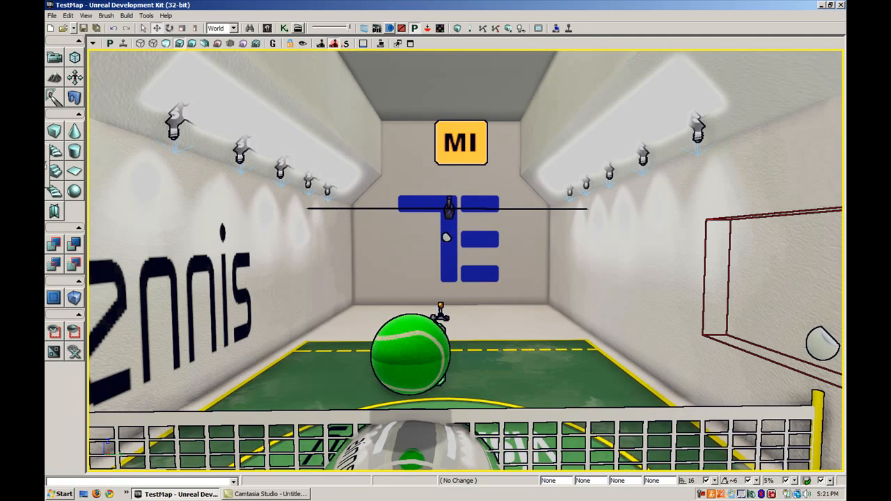
right_drag(575, 299, 574, 300)
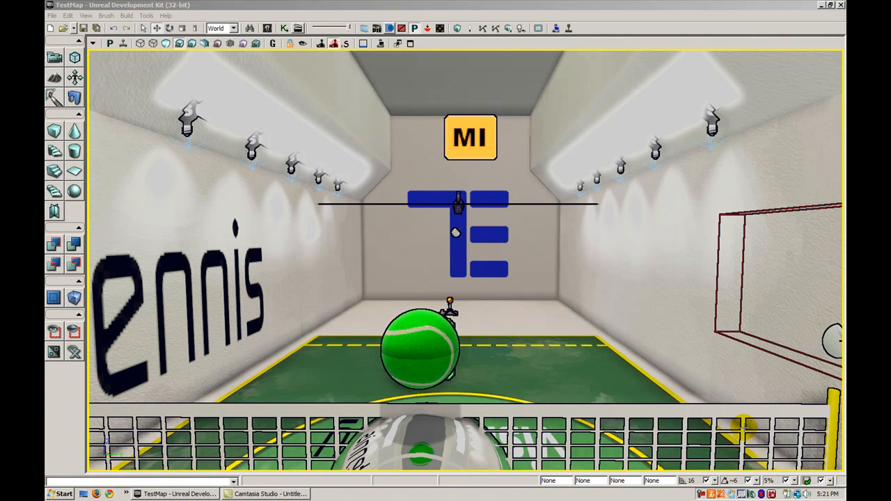
drag(568, 291, 561, 288)
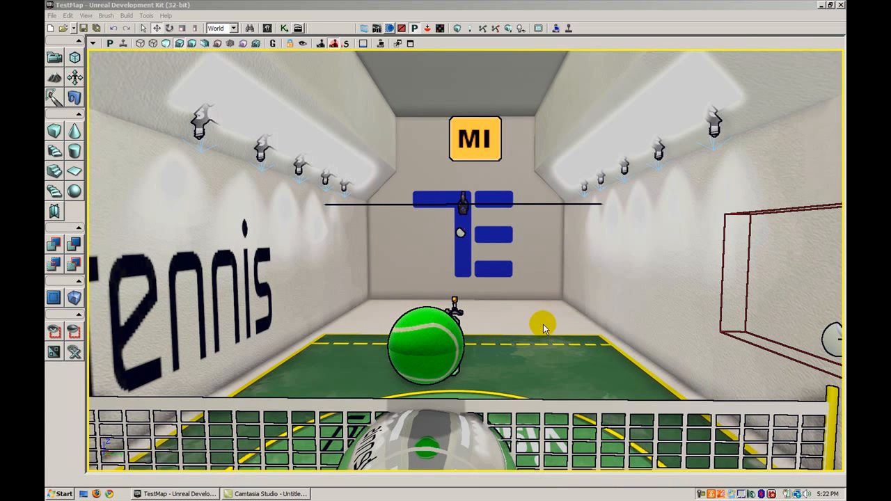
mouse_move(546, 333)
mouse_down()
mouse_move(569, 333)
mouse_move(549, 333)
mouse_up()
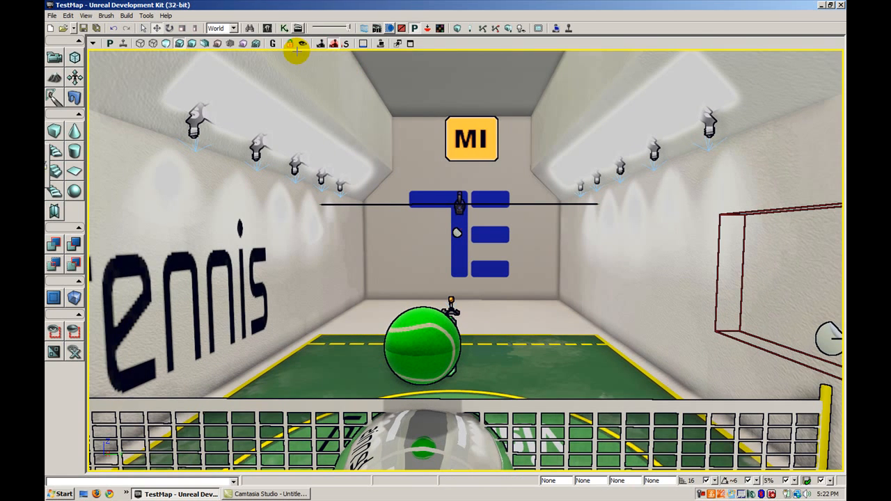
Open the scoreLight_MAT material from the Content Browser and inspect its LightColor vector parameter and parameter name
click(268, 29)
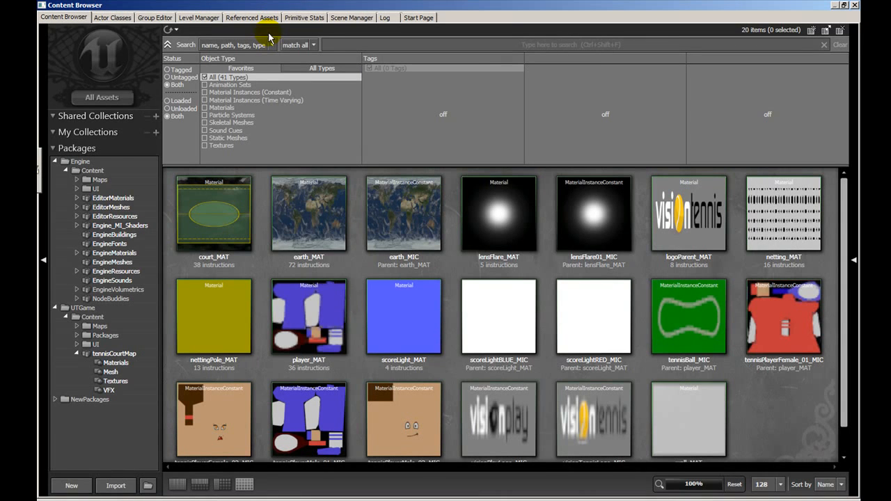
click(406, 319)
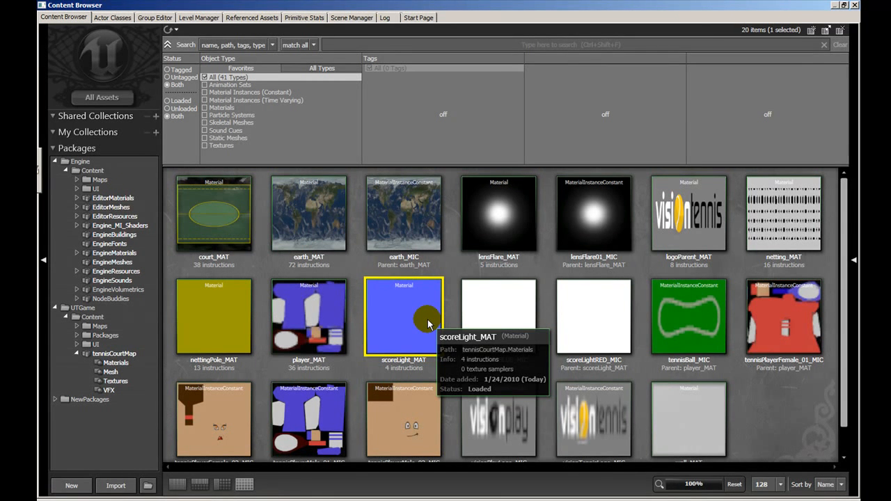
double_click(428, 324)
click(445, 158)
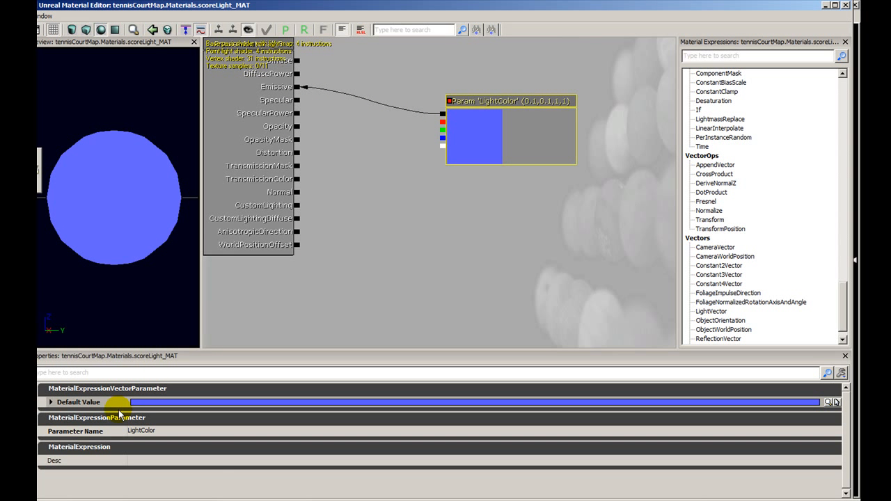
click(133, 431)
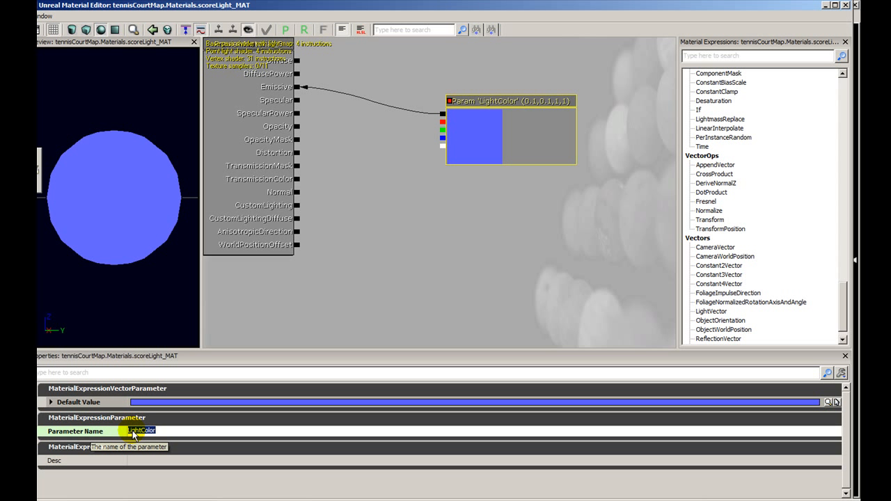
Apply the scoreLight_MAT material to recompile its shaders and close the Material Editor
click(459, 284)
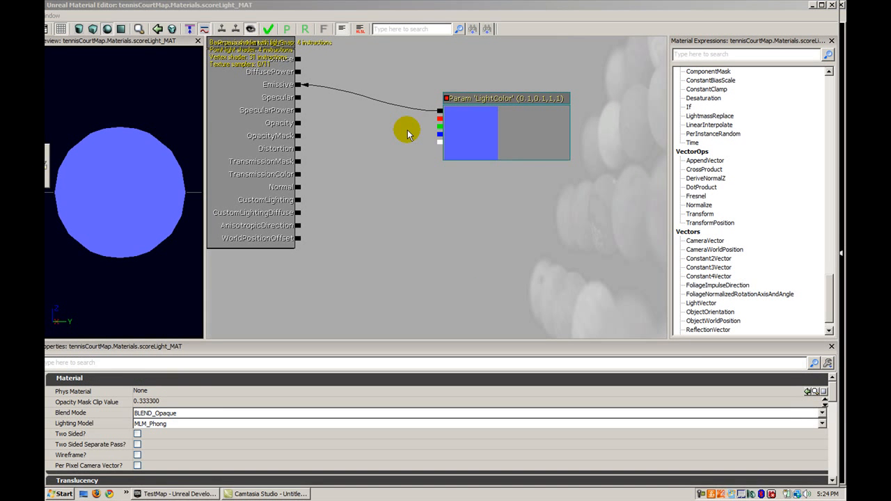
click(265, 30)
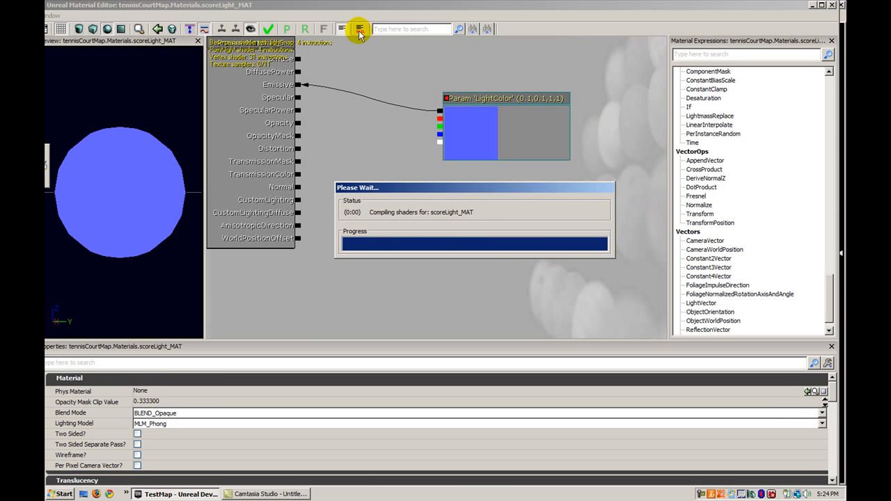
click(840, 5)
right_click(397, 316)
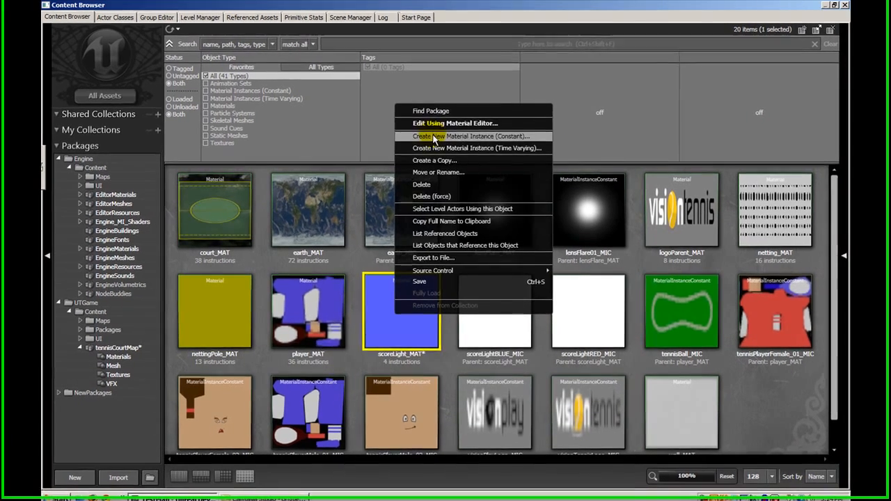
click(433, 134)
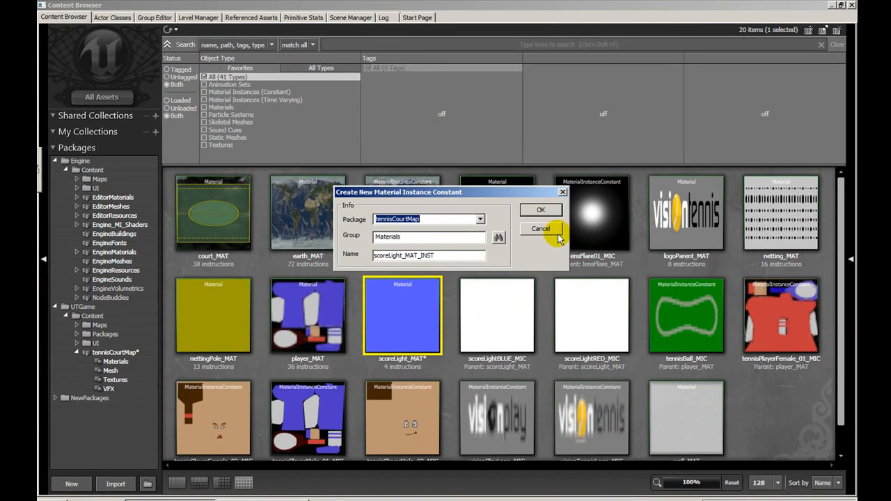
click(555, 235)
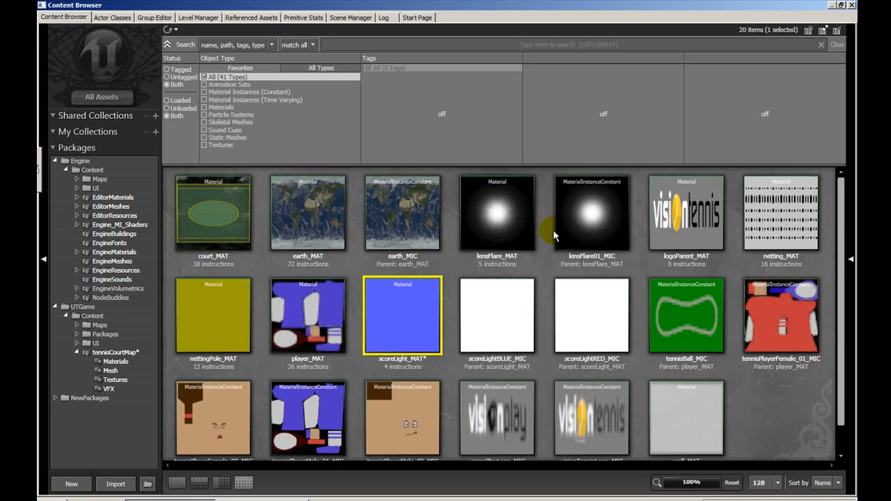
Open the scoreLightBLUE_MIC material instance, examine the R, G and B values of its LightColor parameter, and return to the level
click(497, 313)
click(564, 313)
double_click(515, 312)
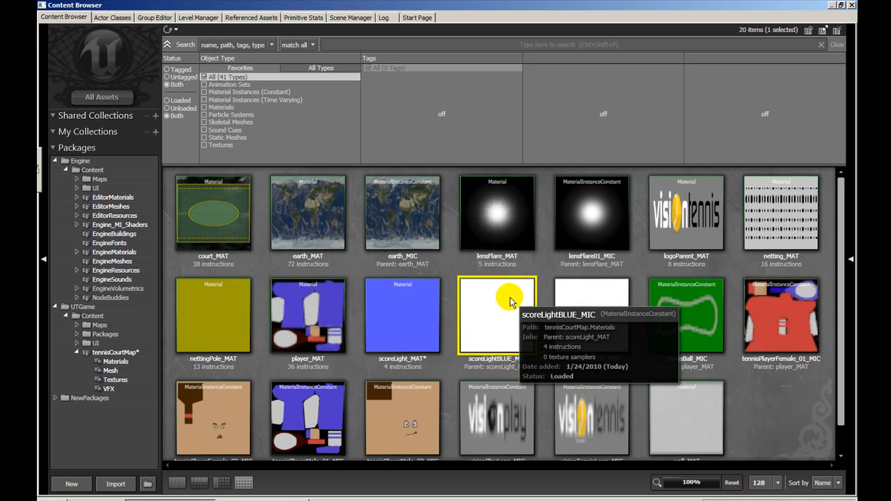
double_click(108, 165)
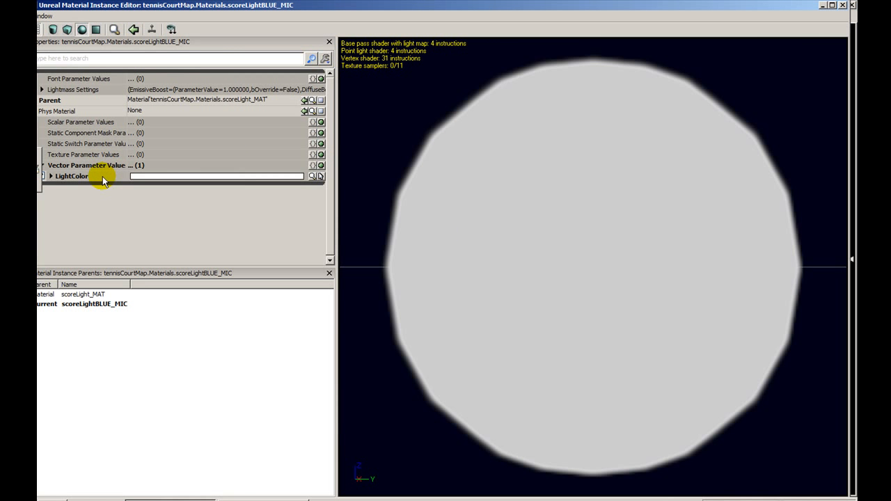
double_click(102, 176)
click(160, 188)
click(163, 198)
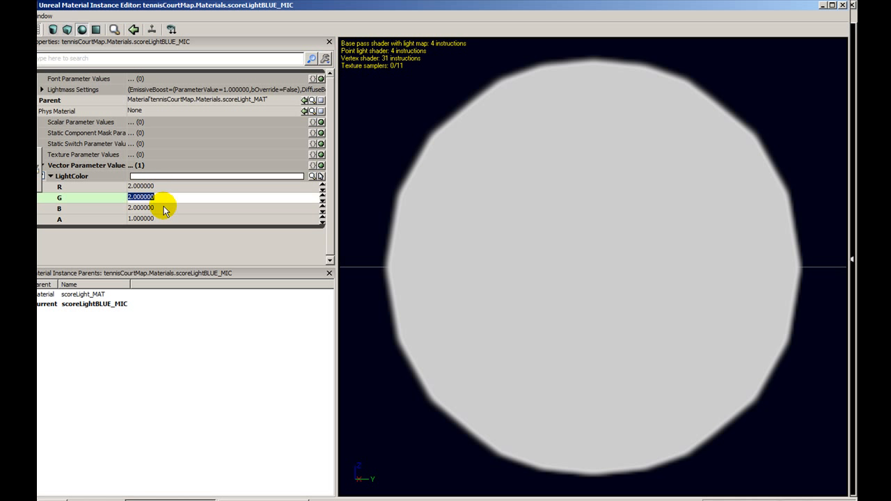
click(163, 208)
click(163, 186)
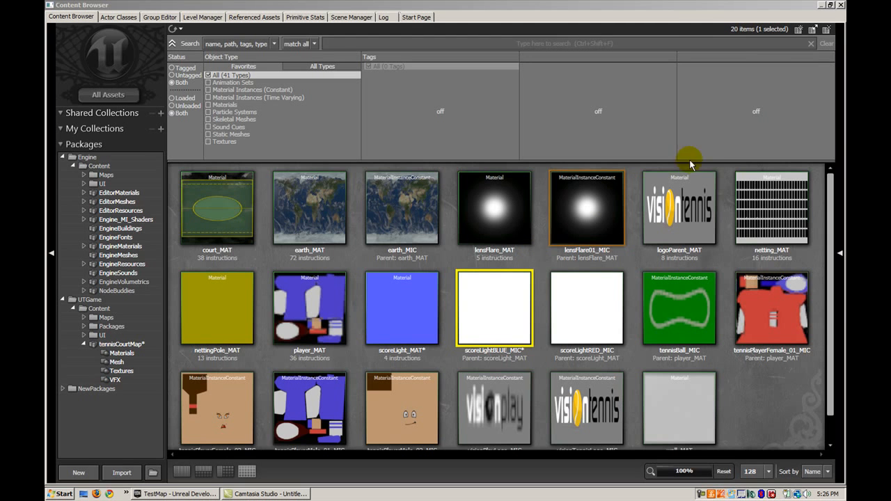
click(840, 5)
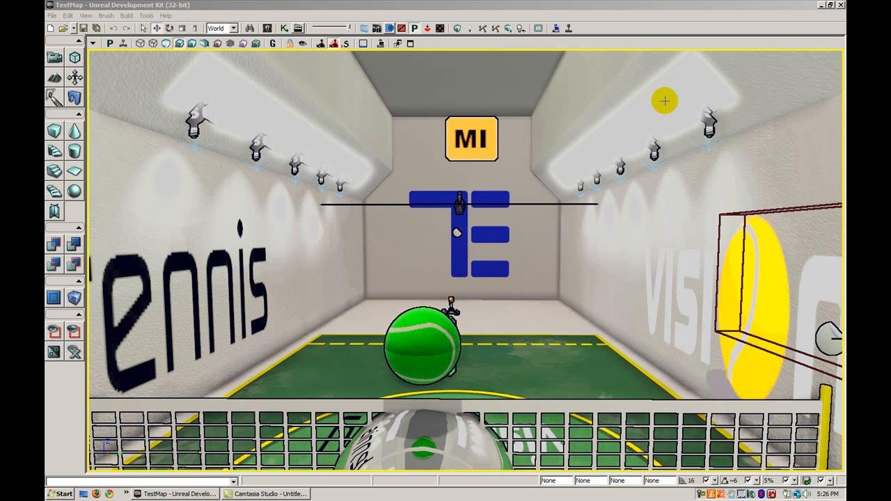
Select the MI material instance actor above the blue logo on the court's far wall
click(493, 152)
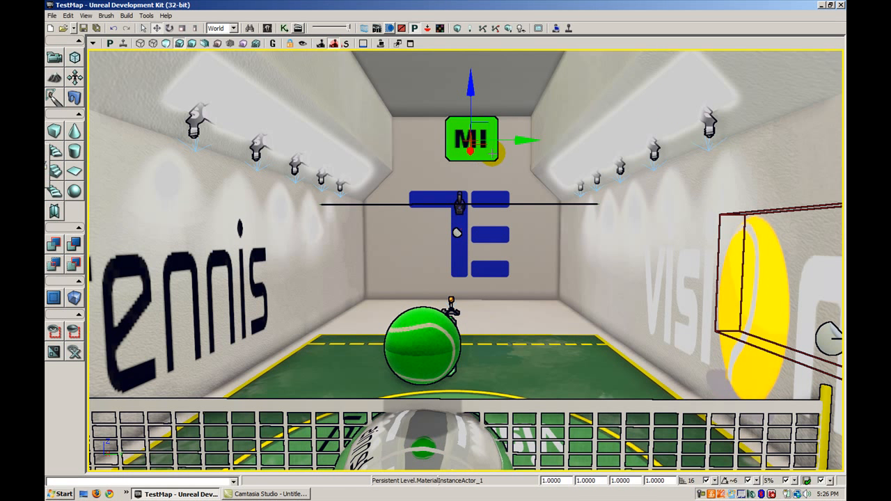
click(249, 28)
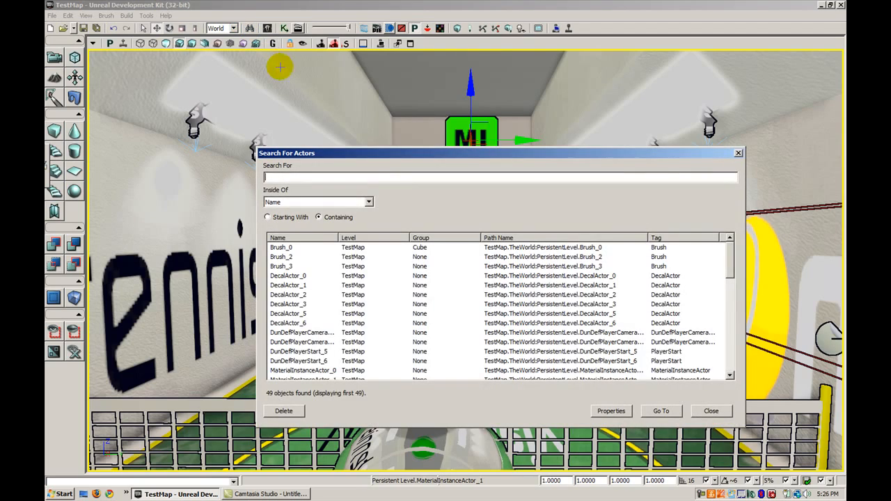
click(738, 153)
Select MaterialInstanceActor among the actor classes and show the options for adding it on the court floor
click(267, 28)
click(118, 16)
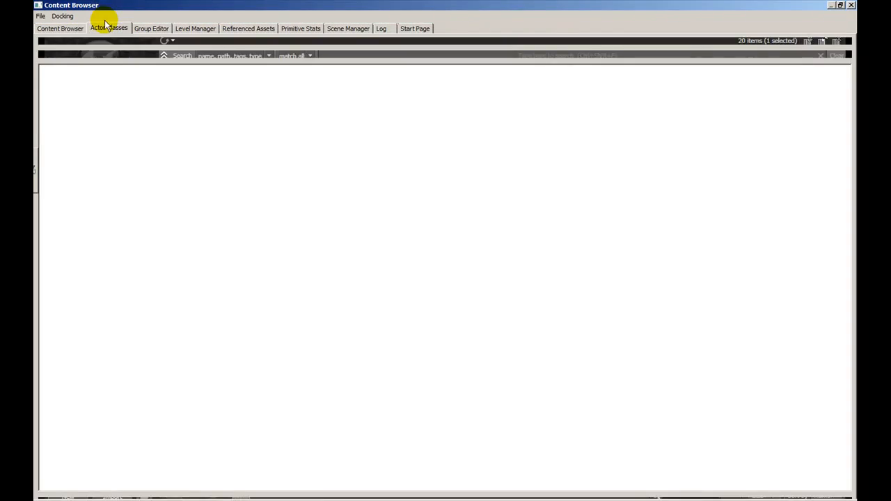
click(85, 225)
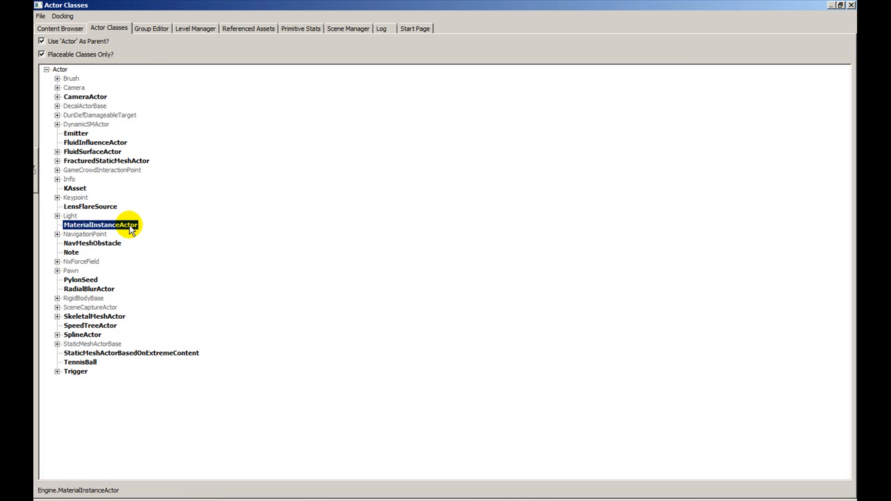
click(840, 5)
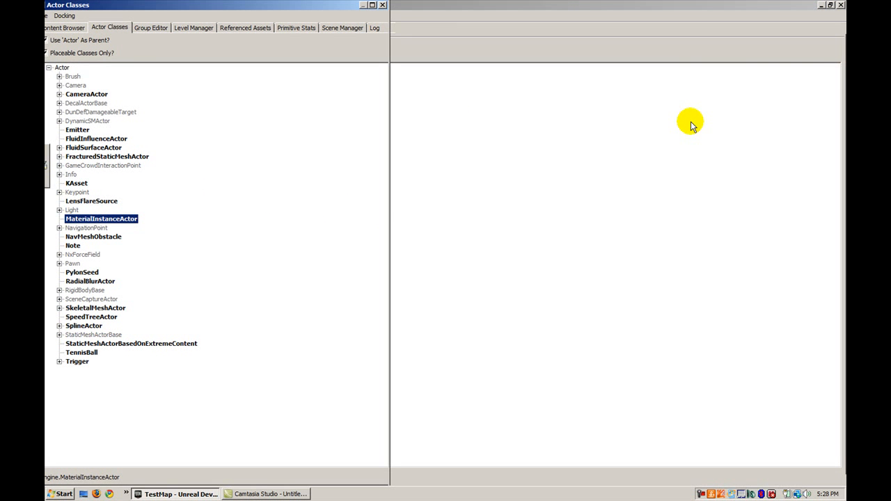
mouse_move(615, 299)
right_down()
mouse_move(616, 258)
mouse_move(615, 299)
right_up()
mouse_move(616, 300)
mouse_down()
mouse_move(616, 265)
mouse_move(615, 313)
mouse_up()
right_click(554, 324)
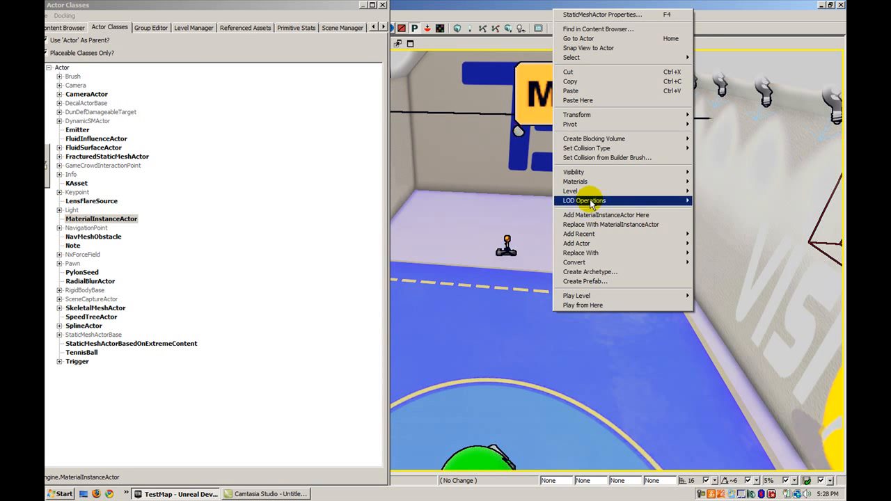
Select the MI actor in the level and the scoreLightBLUE_MIC material instance in tennisCourtMap's Materials group
click(514, 99)
drag(536, 203, 536, 129)
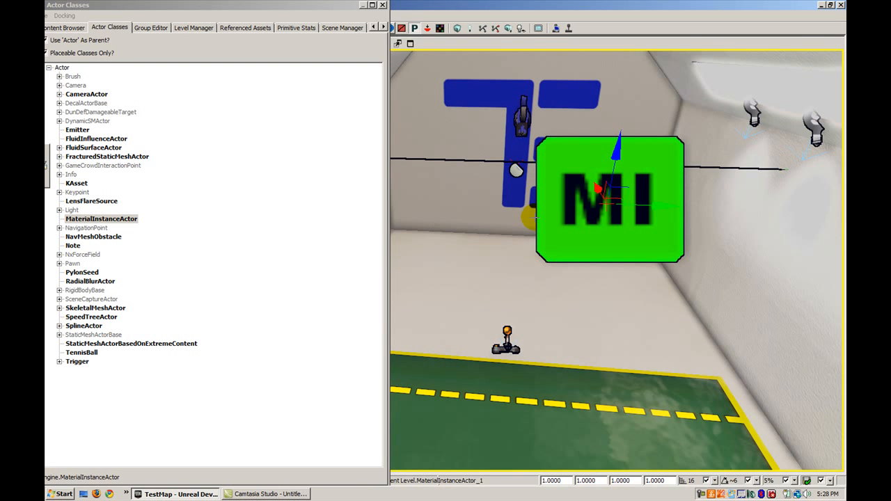
click(68, 28)
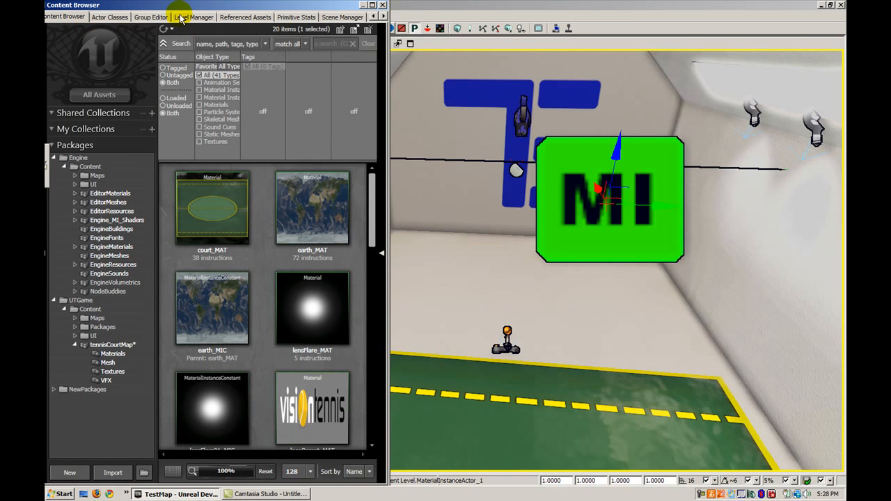
click(114, 353)
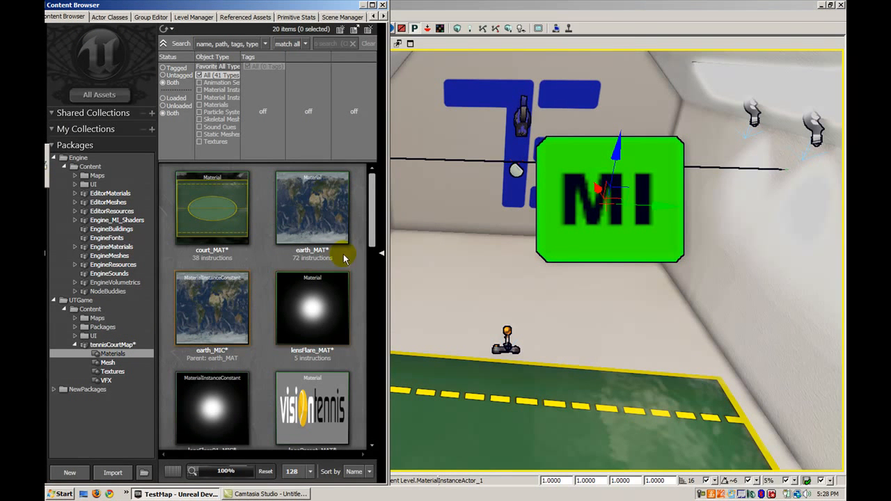
scroll(314, 286, down, 10)
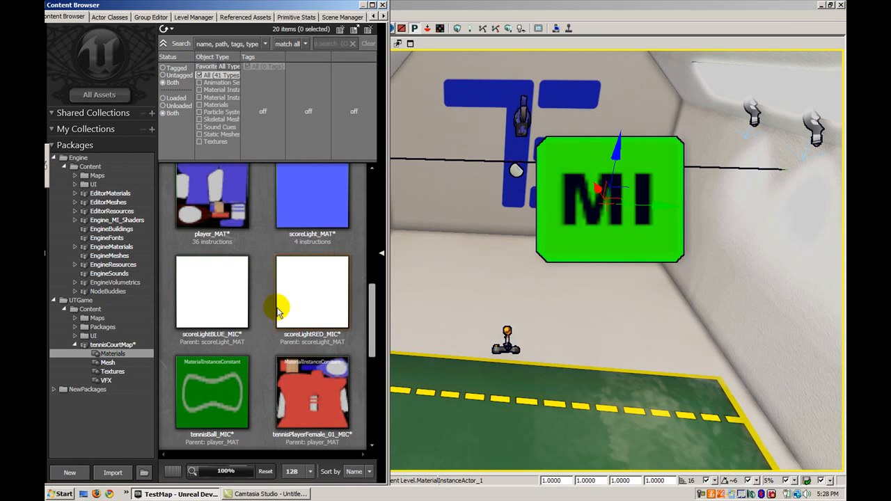
click(230, 296)
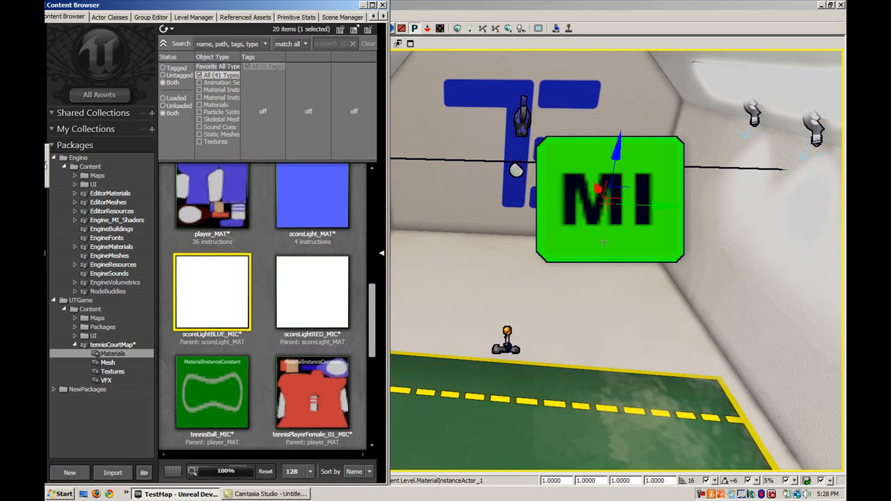
Open the selected MI actor's properties beside the Content Browser and expand the MaterialInstanceActor category to inspect Mat Inst
double_click(604, 241)
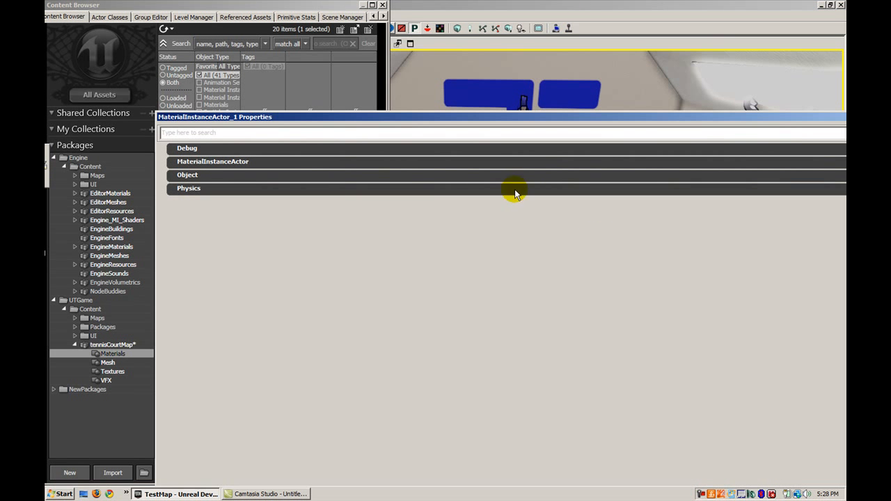
drag(303, 116, 523, 40)
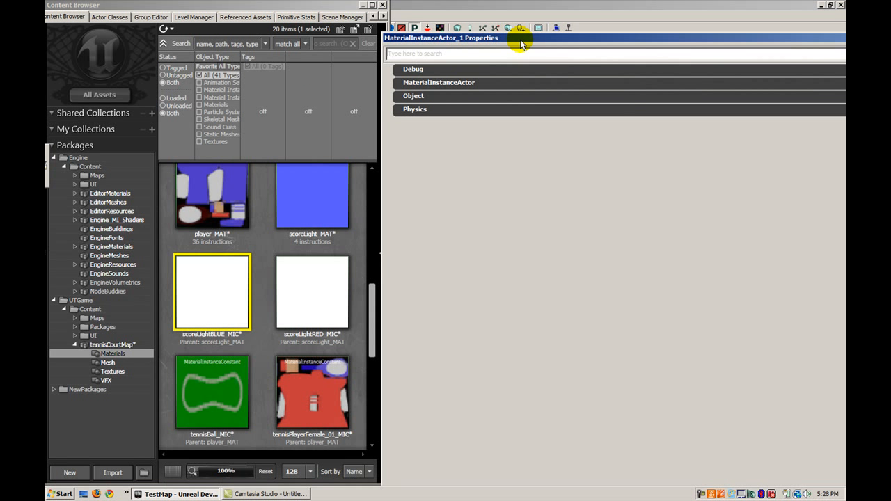
click(445, 82)
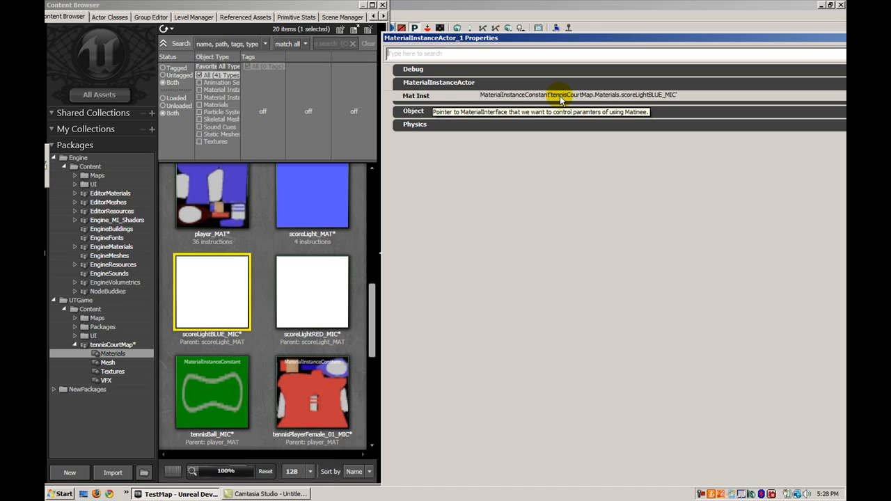
Check the MI actor's Mat Inst reference and close its properties along with the Content Browser
click(606, 94)
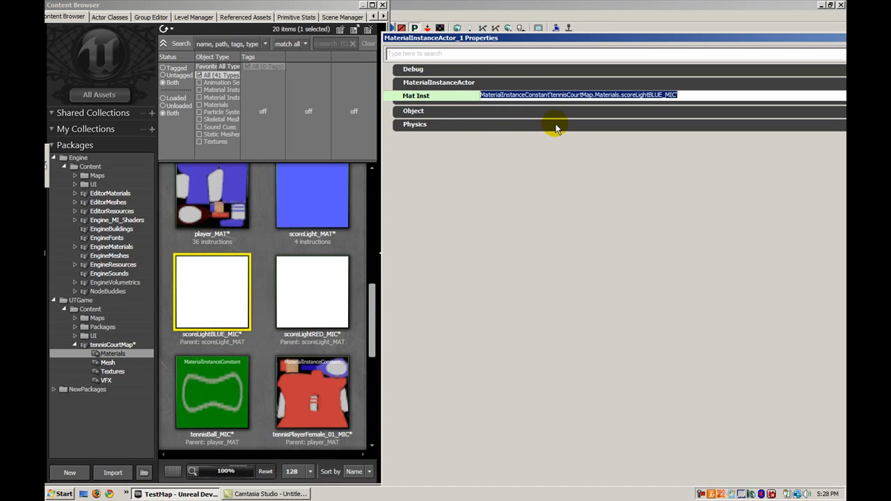
drag(844, 43, 659, 41)
click(656, 38)
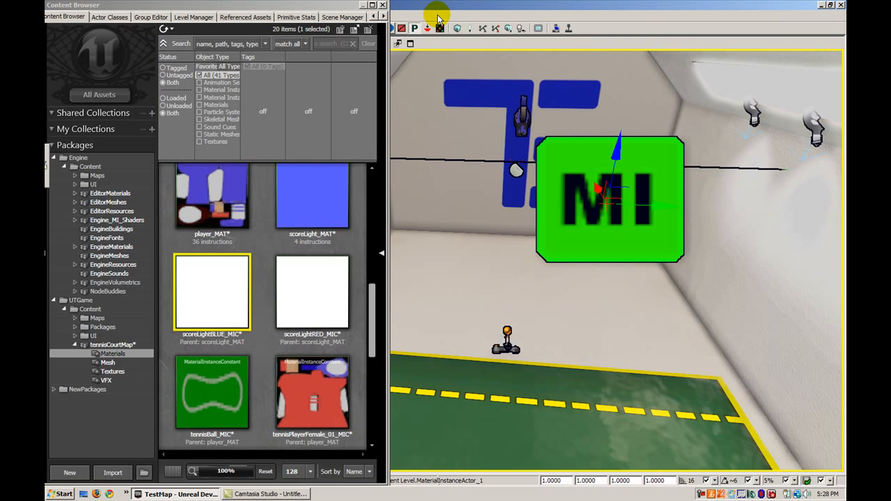
click(383, 7)
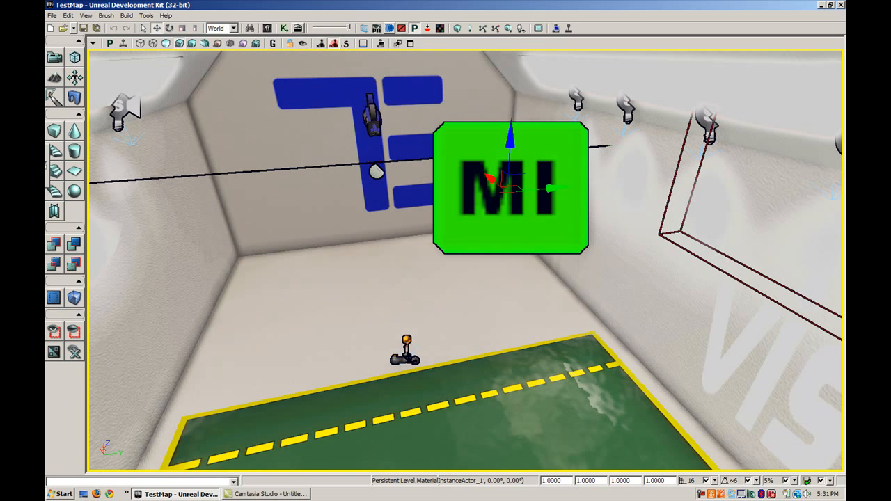
Open Kismet for the level and add a new Matinee node to the empty area of the main sequence
right_drag(378, 179, 343, 109)
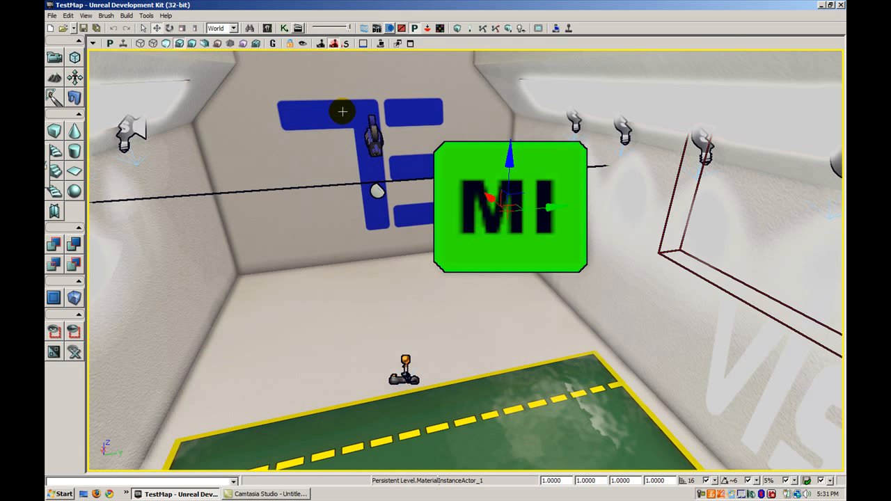
click(285, 28)
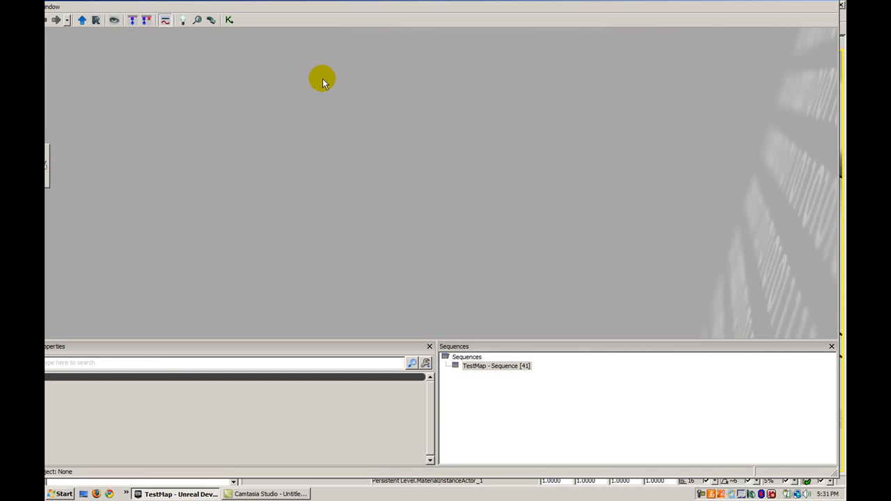
right_click(359, 99)
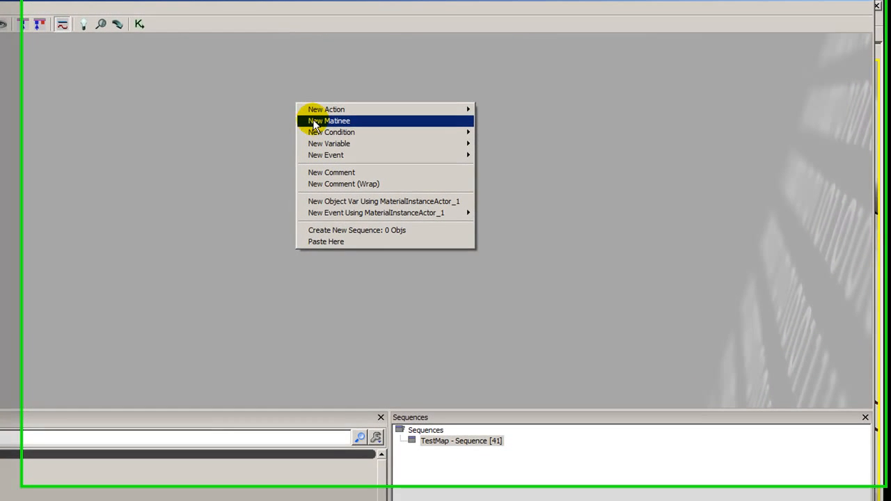
click(359, 126)
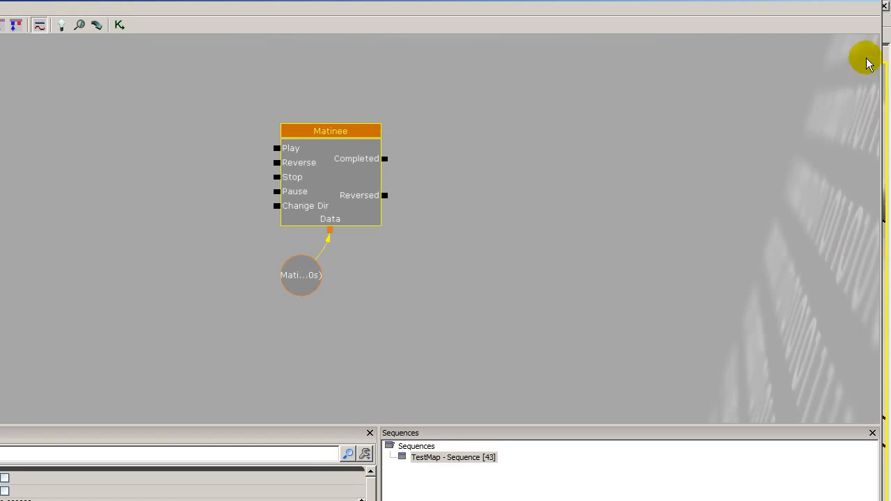
Confirm the MI actor is selected in the level and add an object variable for MaterialInstanceActor_1 beside the Matinee data node
drag(785, 2, 537, 373)
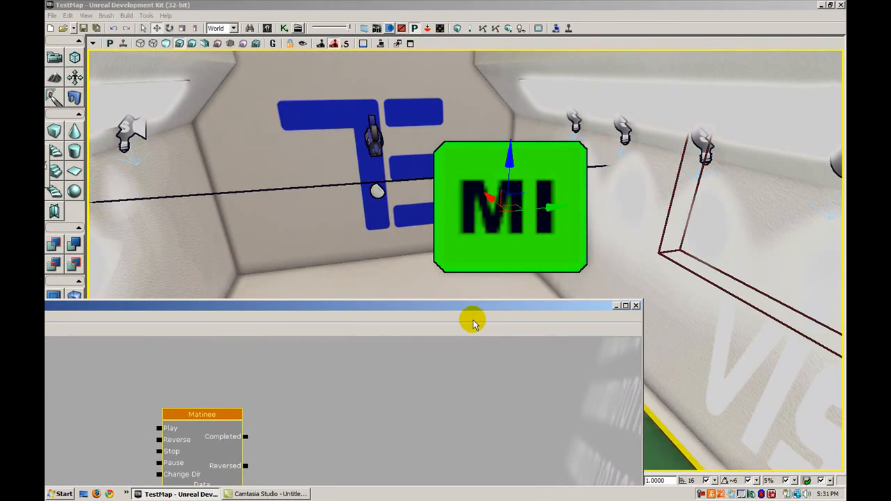
drag(471, 318, 653, 49)
right_click(420, 241)
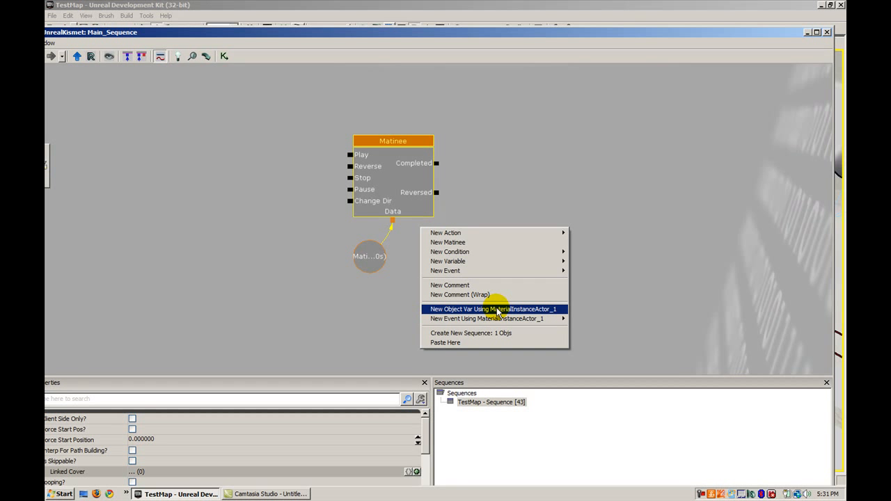
click(529, 312)
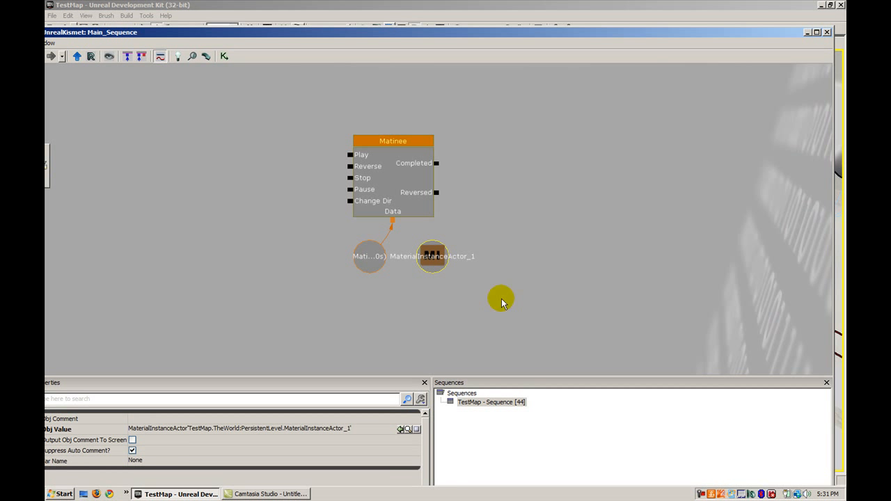
click(464, 294)
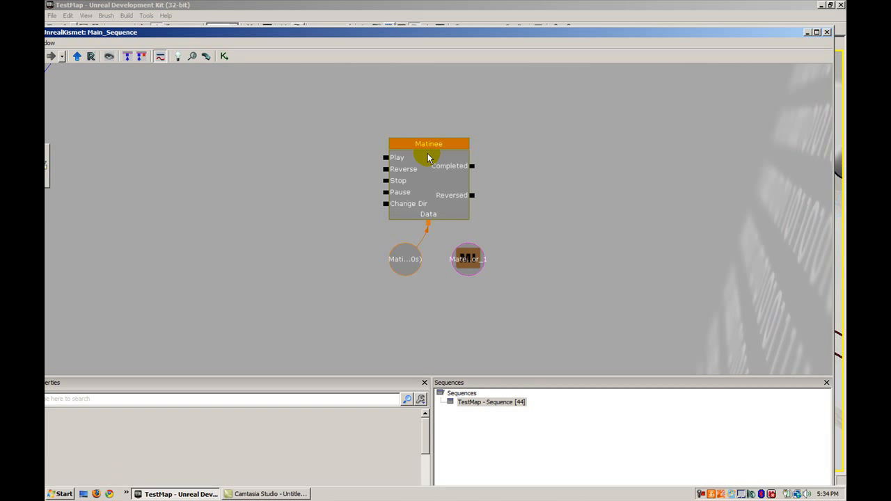
Open the Matinee node for editing and add a new empty group named MaterialColorChange
double_click(422, 151)
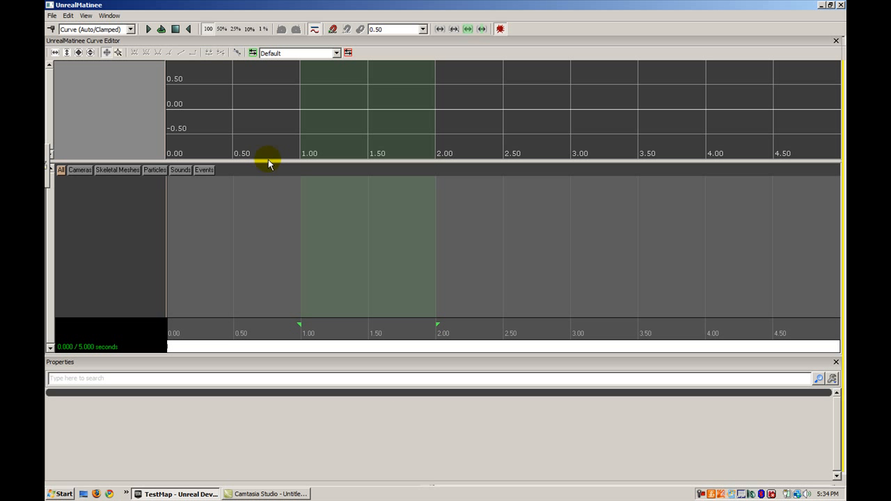
right_click(101, 189)
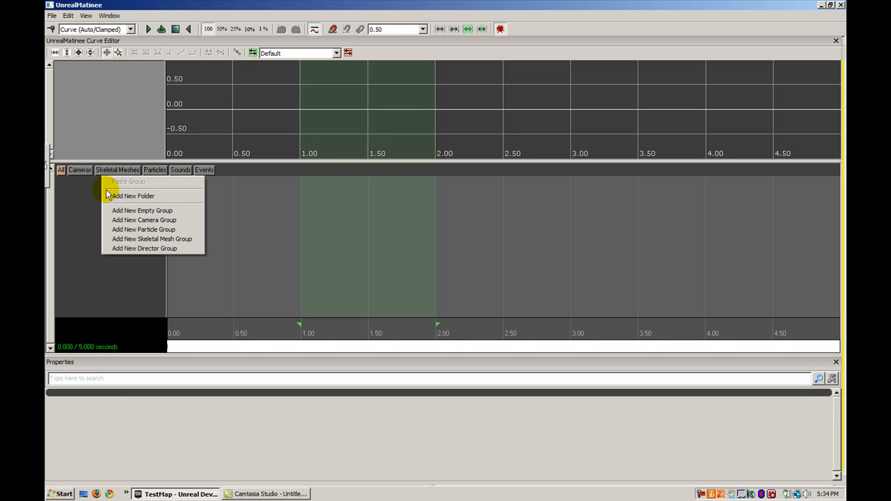
click(145, 211)
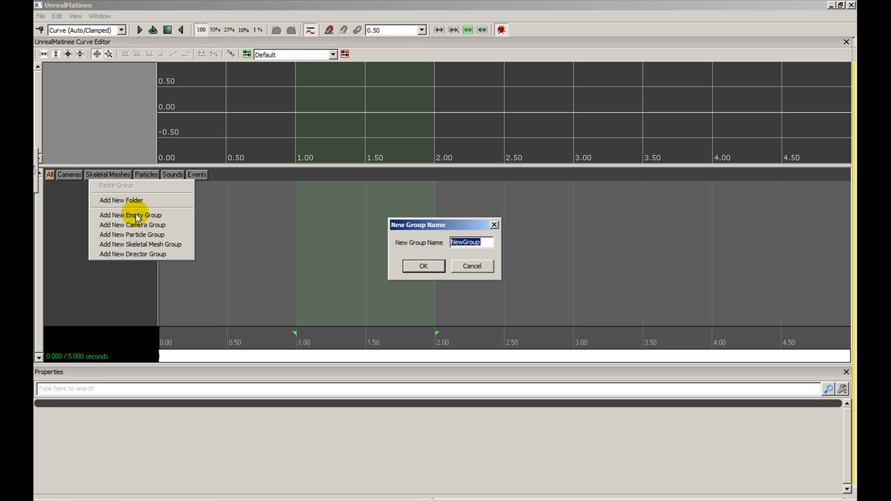
text(Materi)
text(alColorChange)
key(Return)
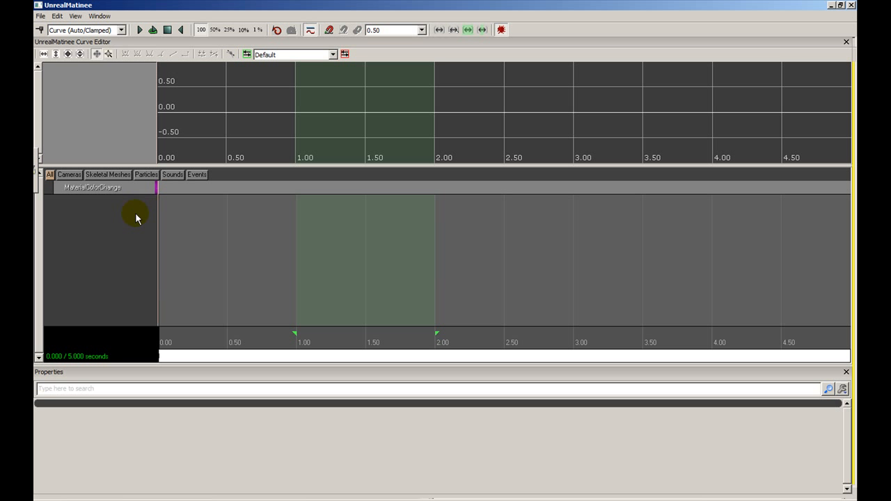
Add a Vector Material Param track to the MaterialColorChange group and close Matinee
click(119, 189)
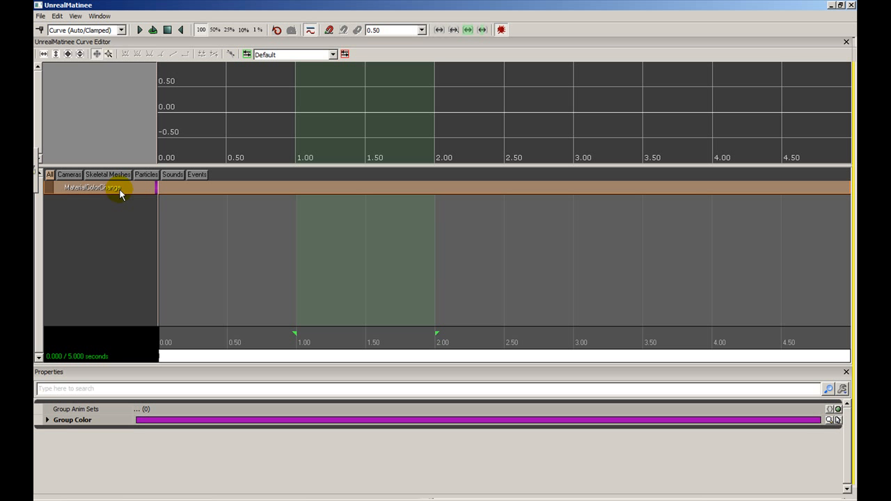
right_click(119, 188)
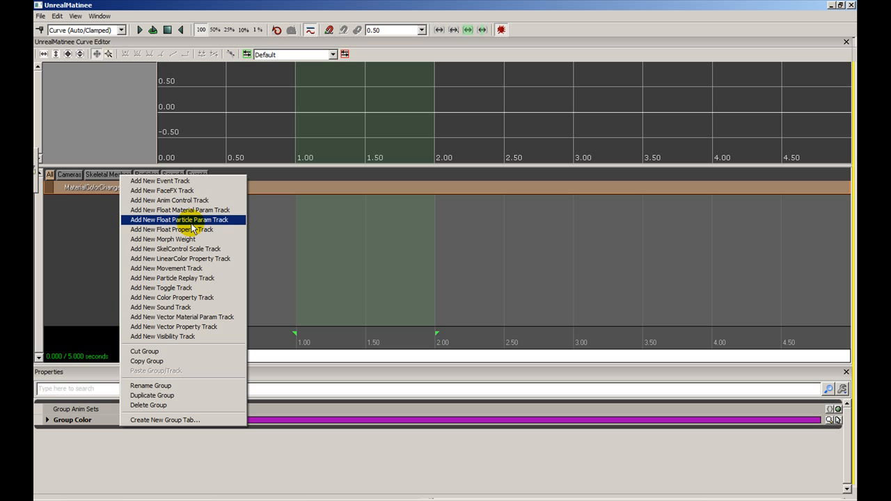
click(202, 317)
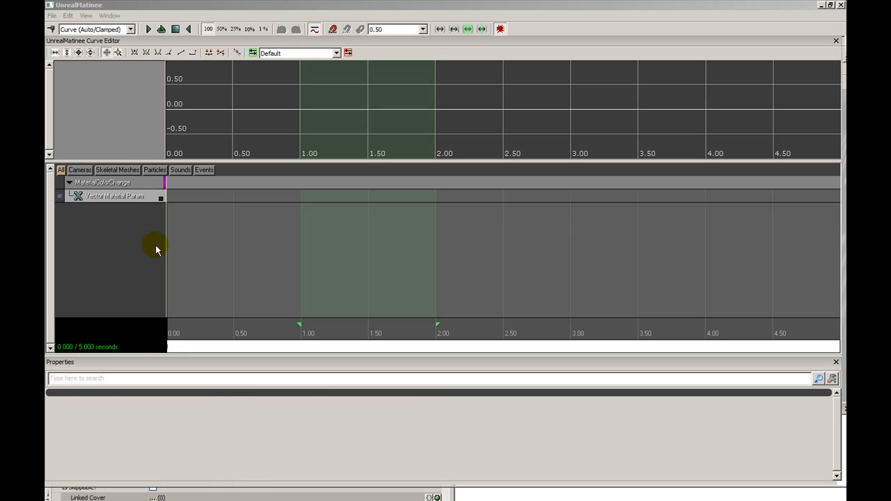
click(852, 4)
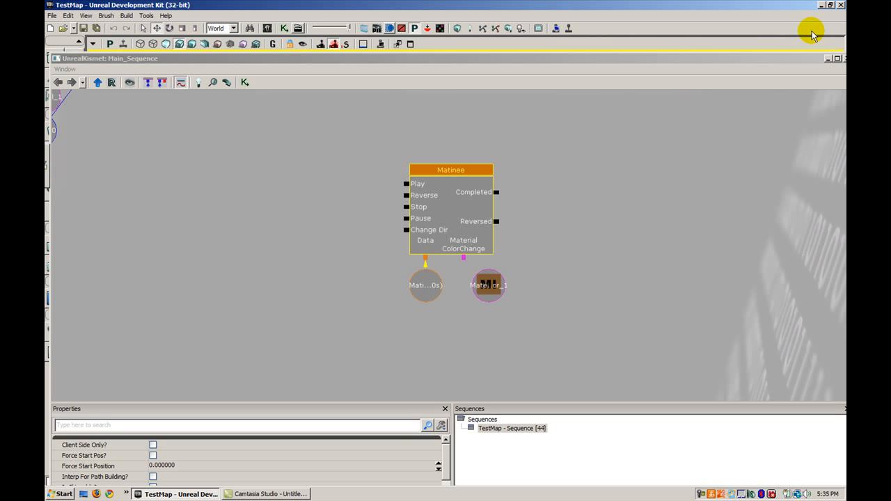
Link the Matinee node's MaterialColorChange connector to the MaterialInstanceActor_1 variable in Kismet
click(478, 247)
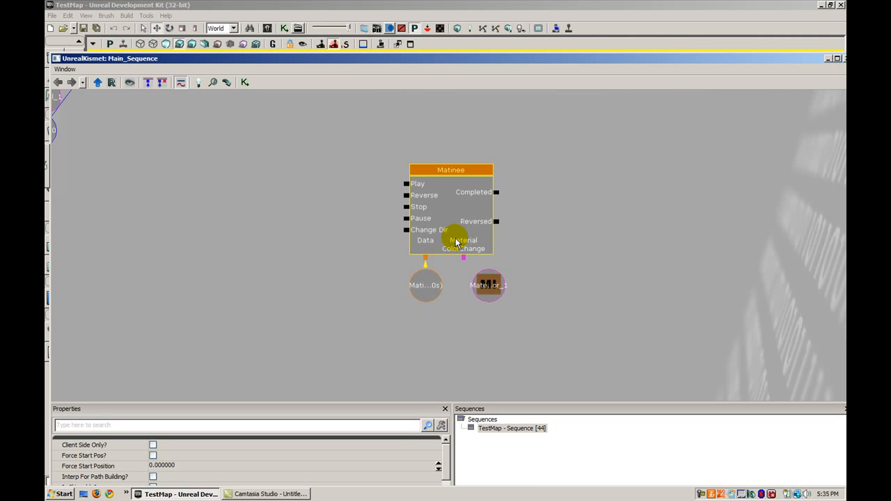
click(487, 282)
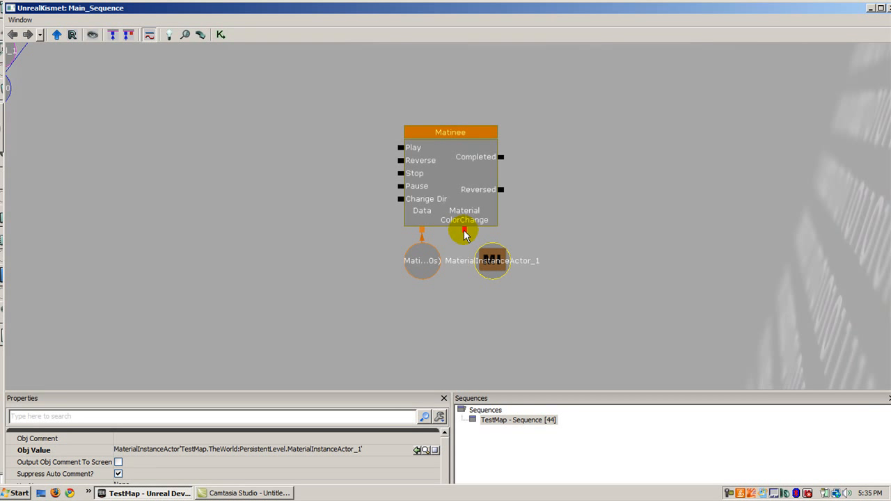
drag(464, 230, 474, 271)
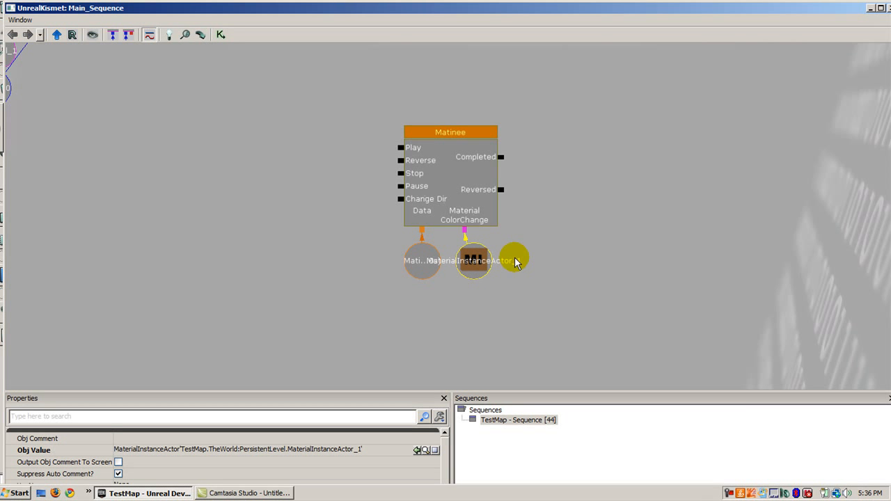
click(550, 248)
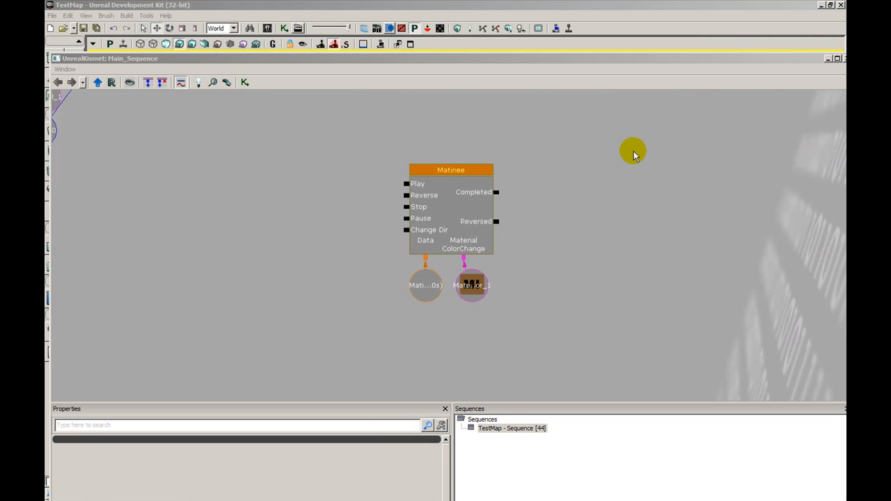
Reopen the Matinee node and set the Vector Material Param track's Param Name to LightColor
double_click(489, 179)
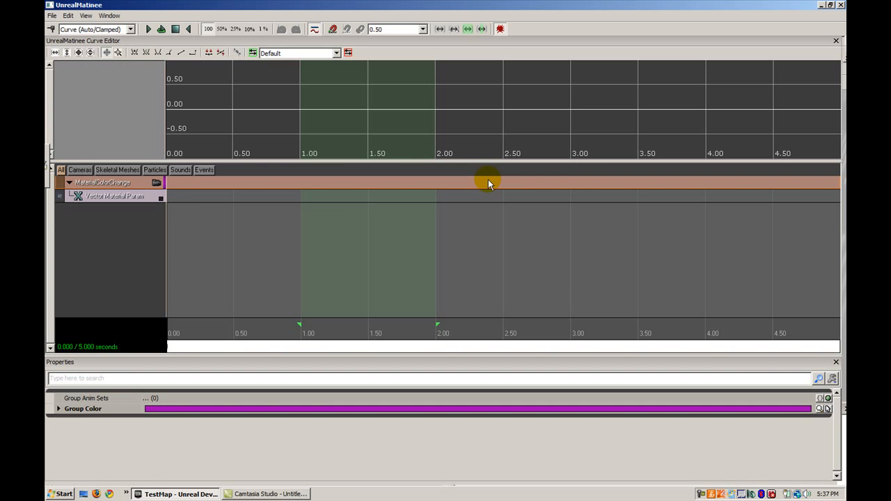
click(123, 200)
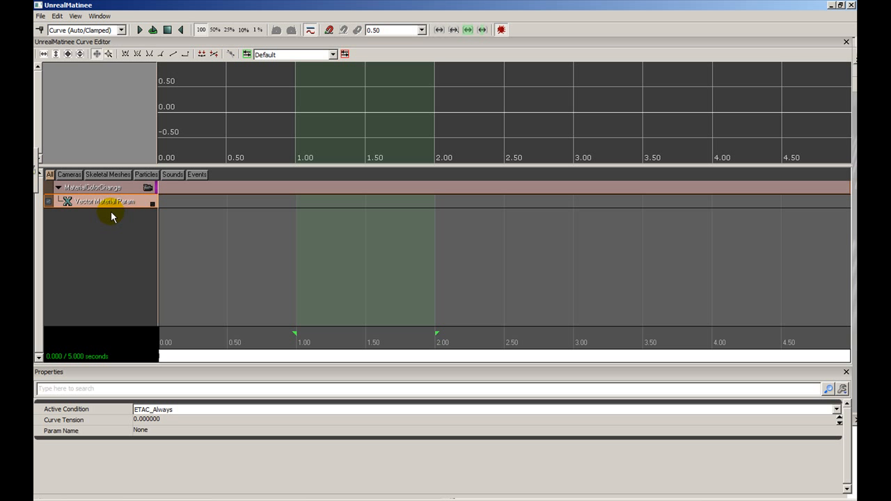
click(114, 237)
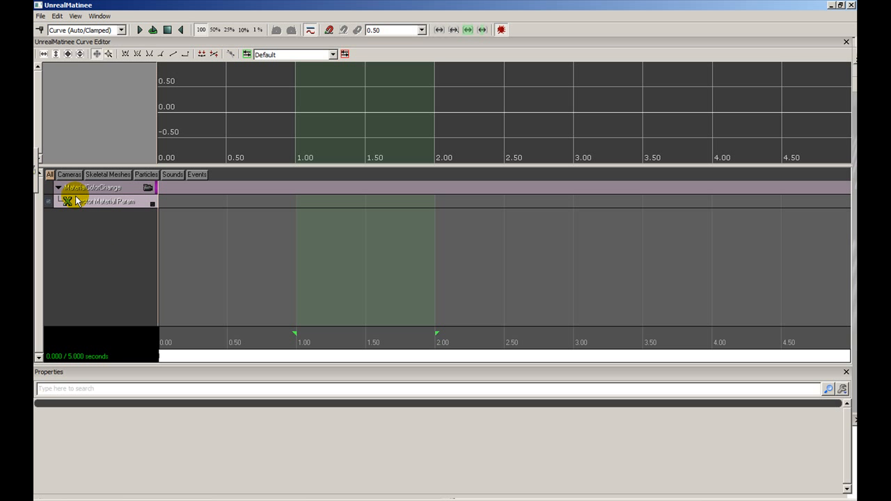
click(122, 205)
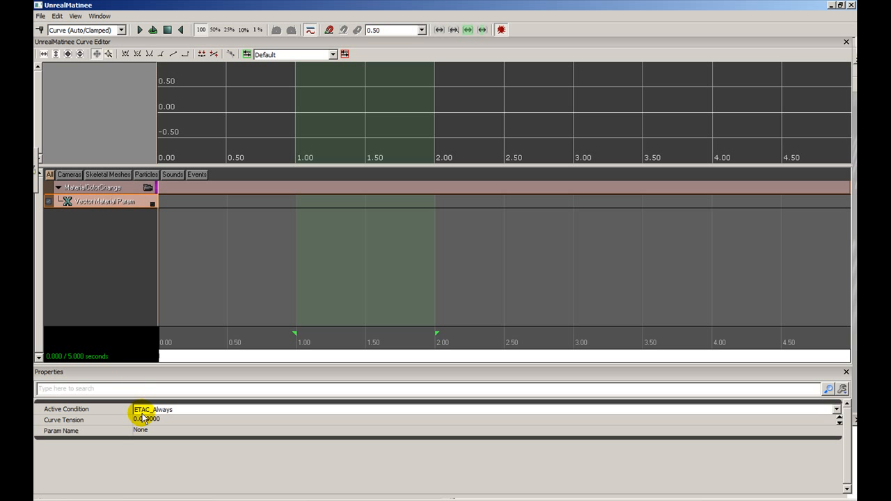
click(163, 431)
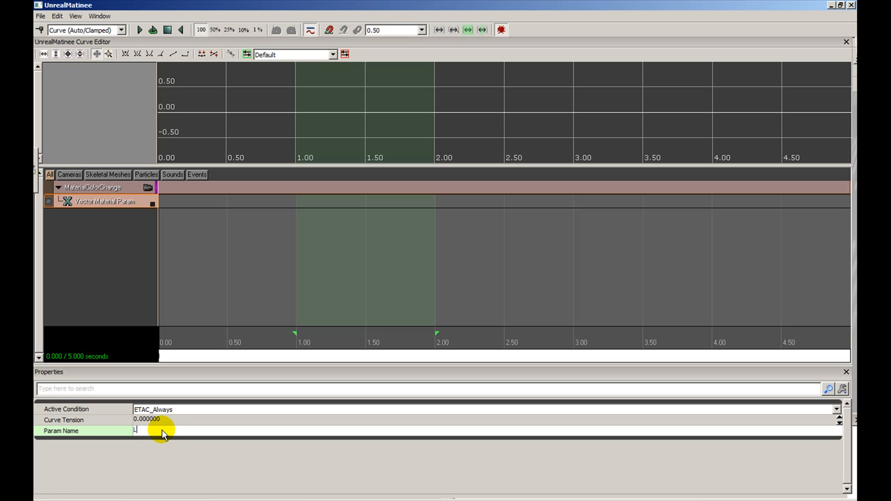
text(LightColor)
key(Return)
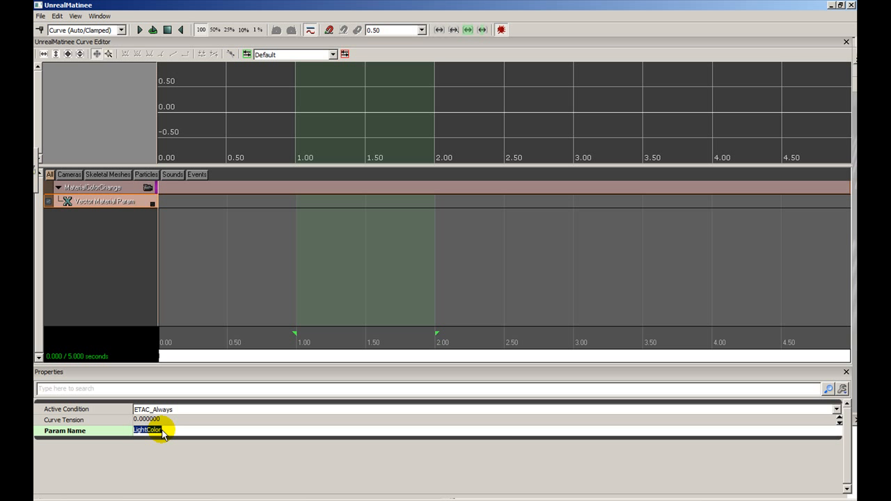
click(145, 307)
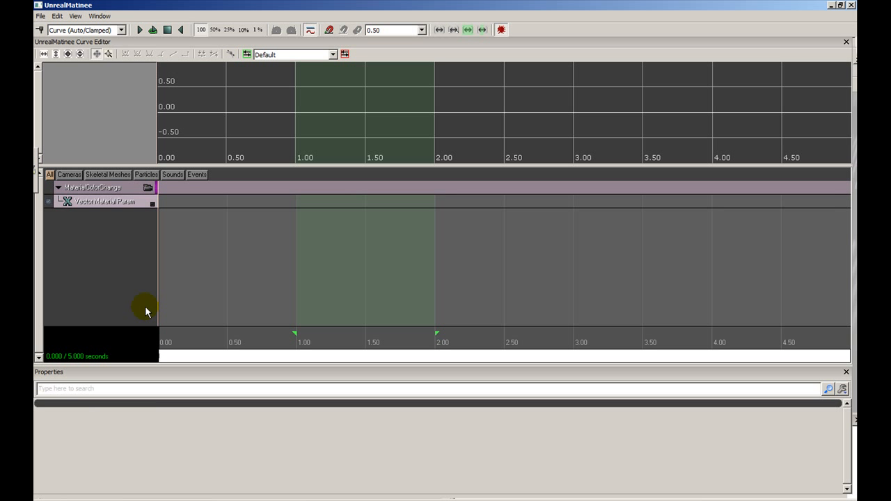
Add a key at 0.00 seconds on the Vector Material Param track
click(117, 200)
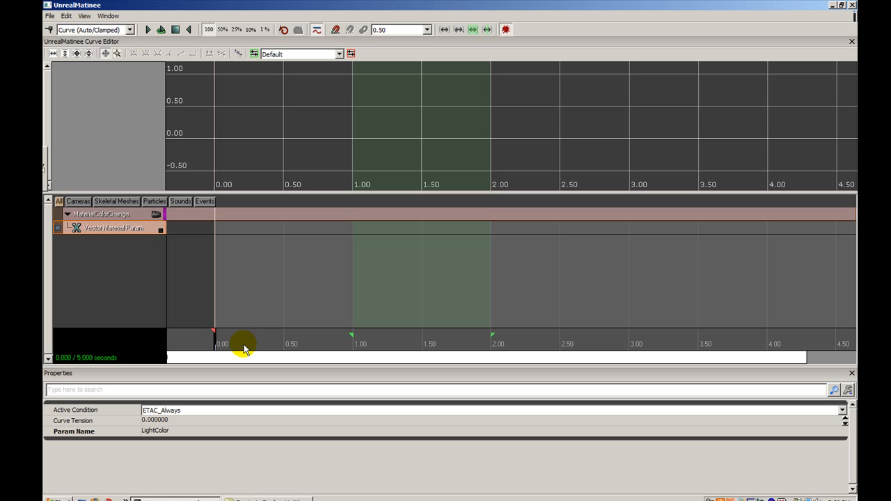
click(214, 348)
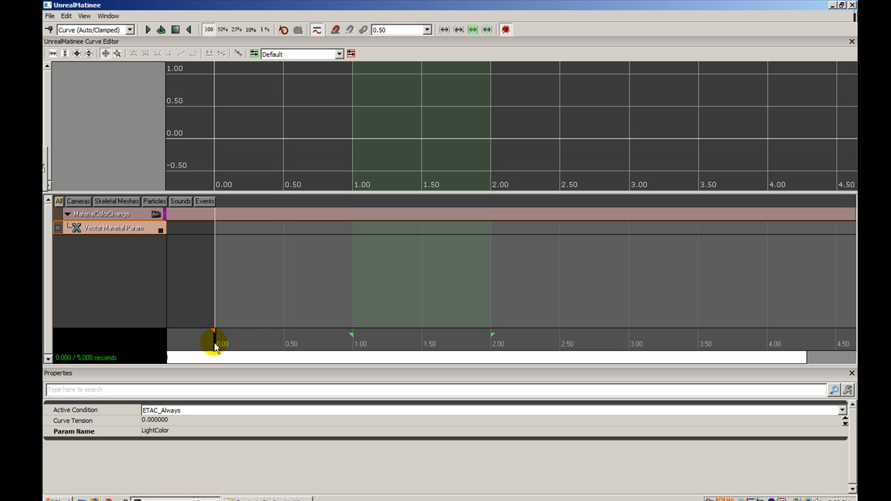
mouse_move(213, 342)
mouse_down()
mouse_move(293, 344)
mouse_move(165, 342)
mouse_up()
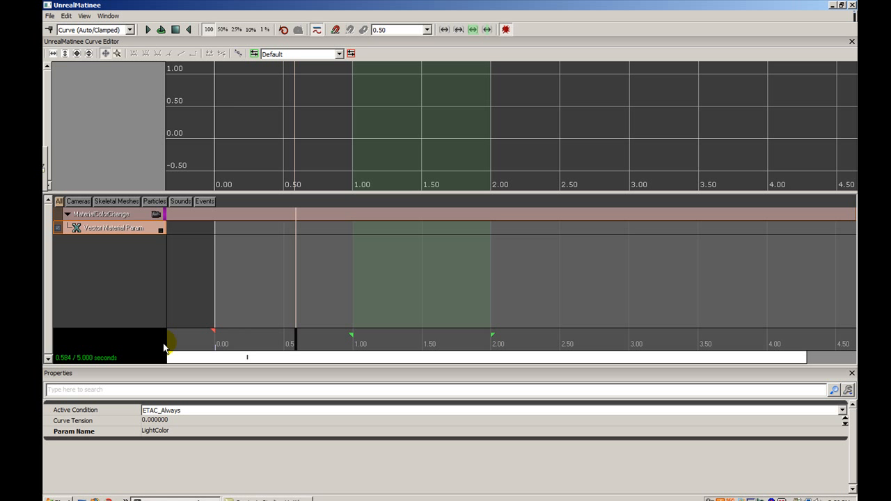
click(49, 30)
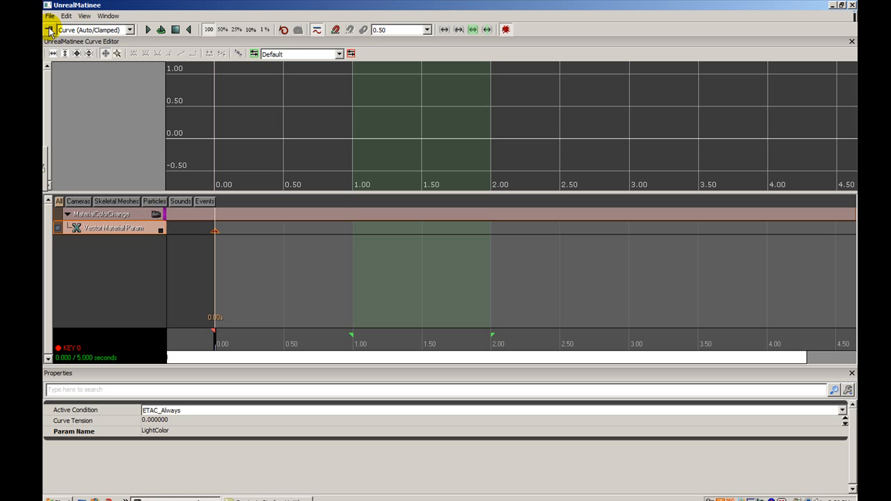
Add a key at about 1.99 seconds on the Vector Material Param track and shorten the Matinee sequence to about 2.00 seconds
click(491, 347)
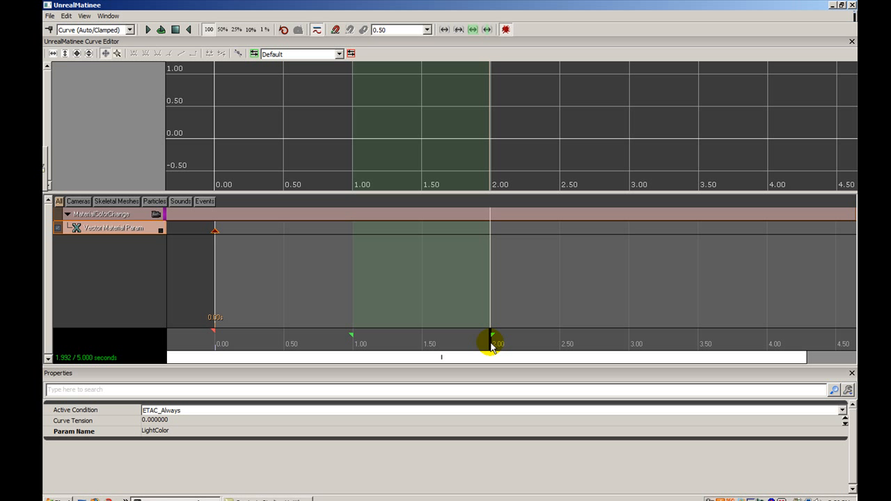
click(50, 30)
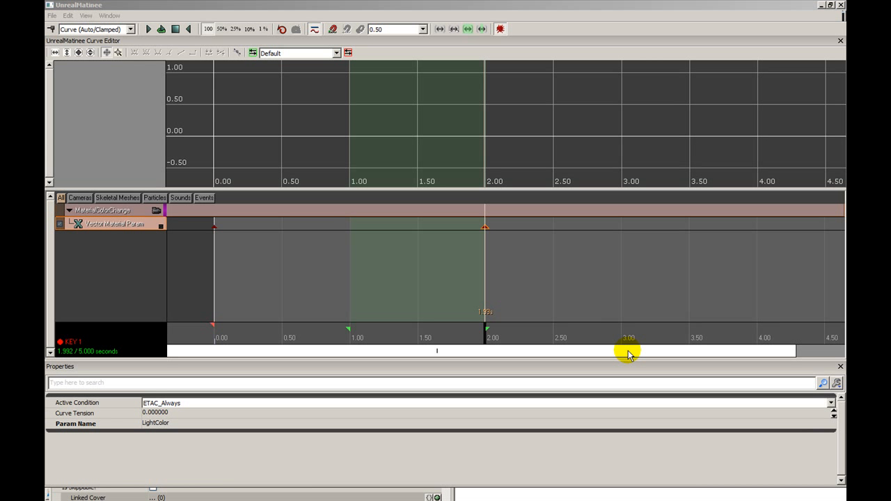
drag(637, 353, 736, 353)
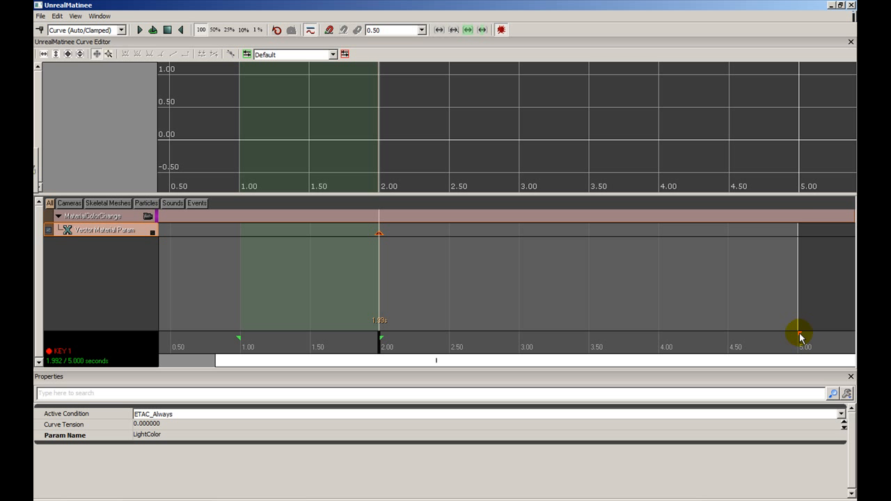
mouse_move(800, 337)
mouse_down()
mouse_move(493, 332)
mouse_move(379, 239)
mouse_up()
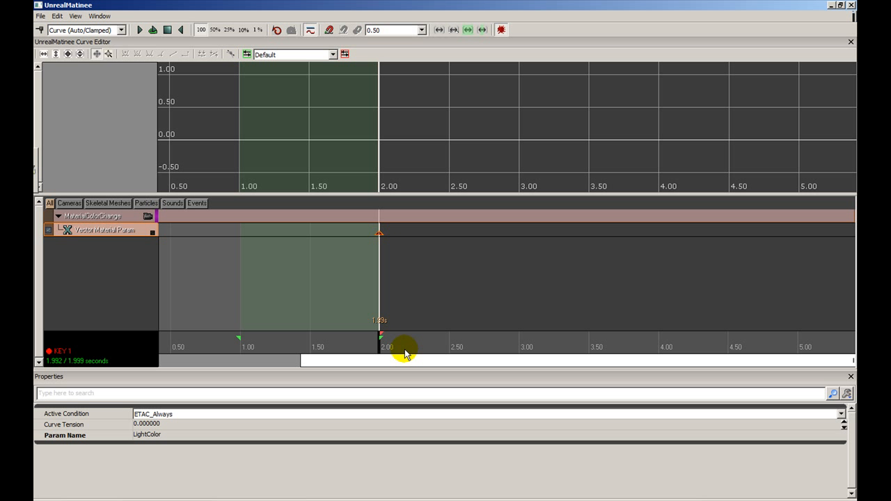
Show the Vector Material Param track's curve in the Curve Editor and enlarge the curve area
drag(294, 346, 213, 339)
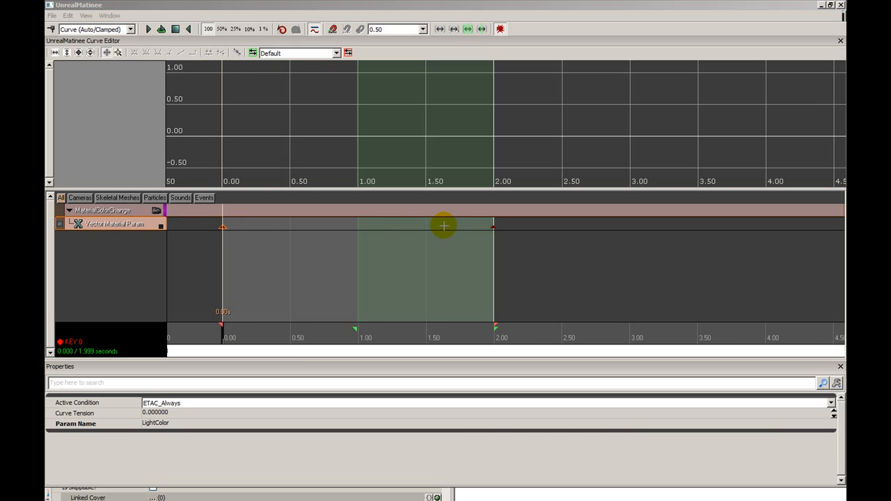
click(119, 225)
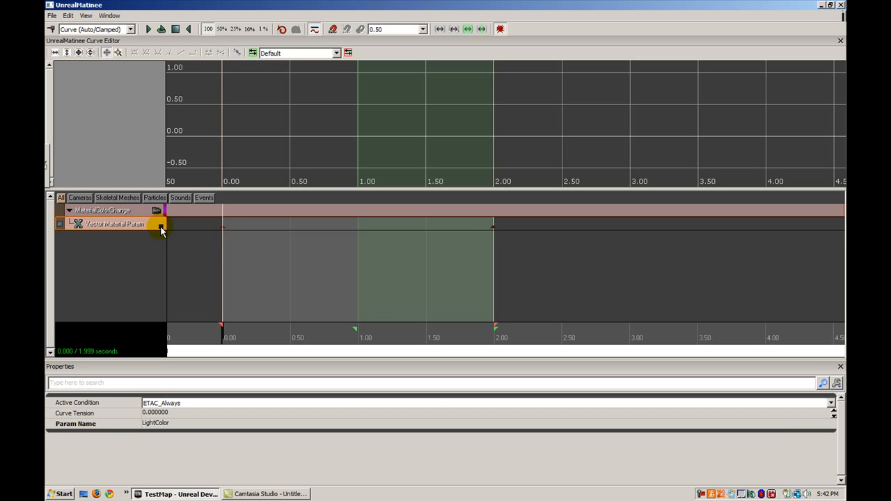
click(160, 230)
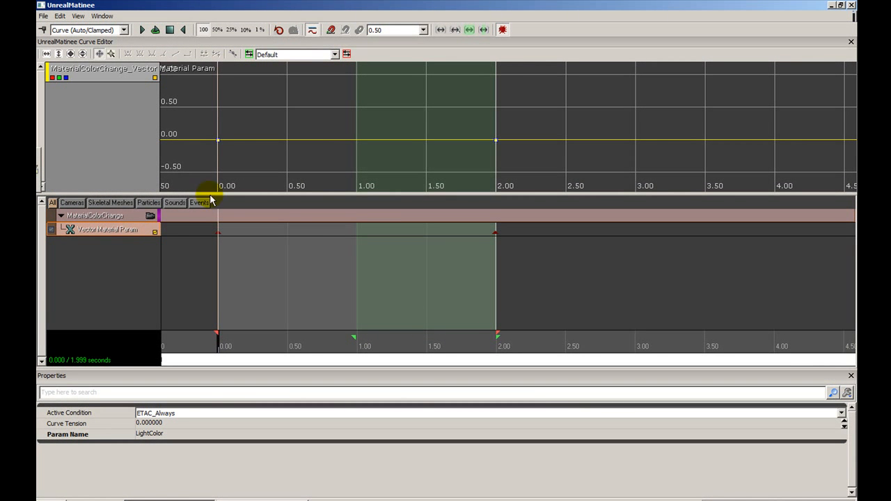
drag(265, 143, 274, 154)
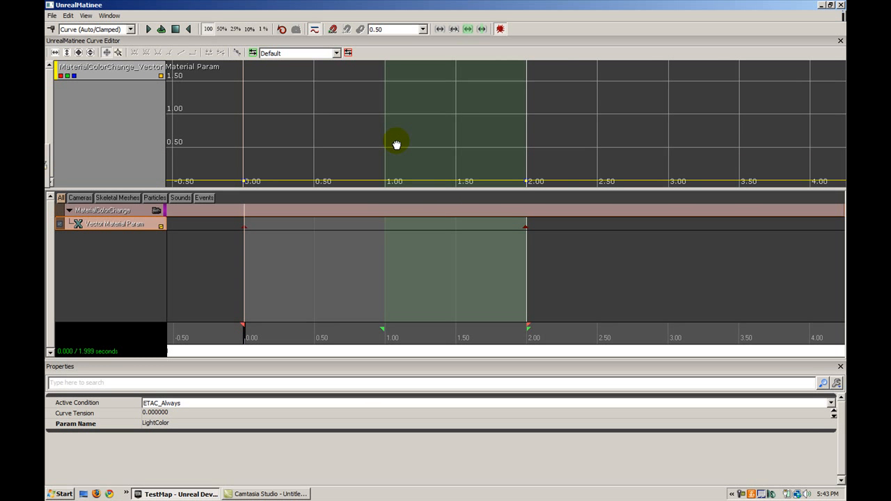
scroll(397, 145, down, 1)
drag(390, 188, 386, 277)
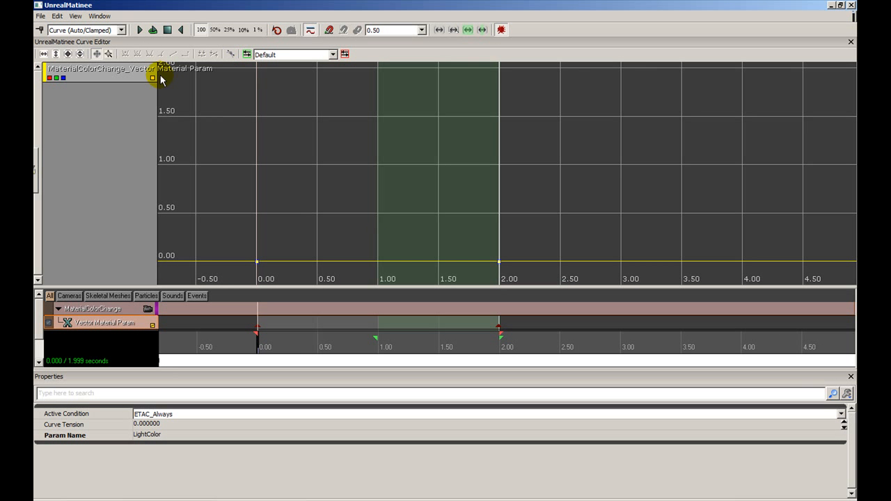
Isolate the red curve of the Vector Material Param track and set its end key's value to 2
click(63, 78)
click(56, 78)
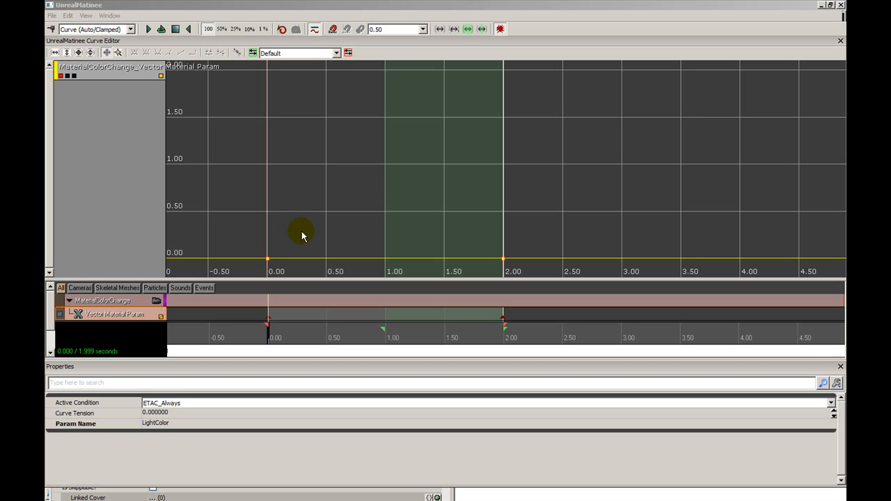
click(282, 244)
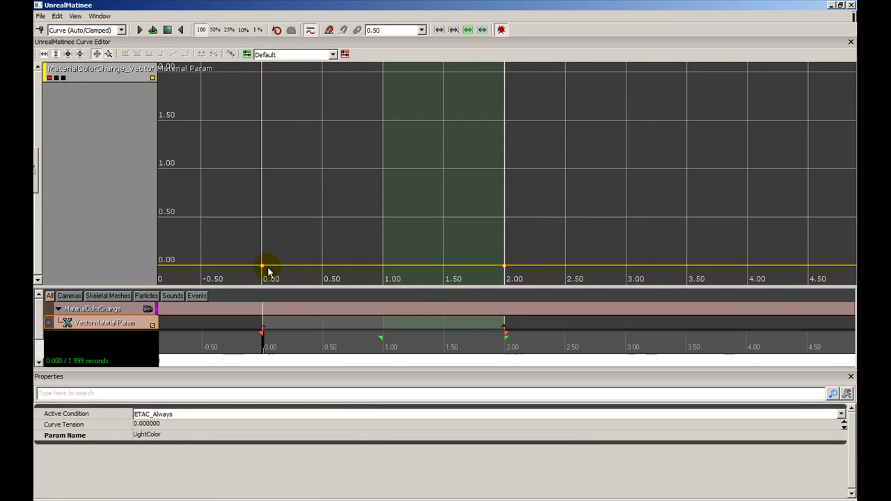
right_click(263, 268)
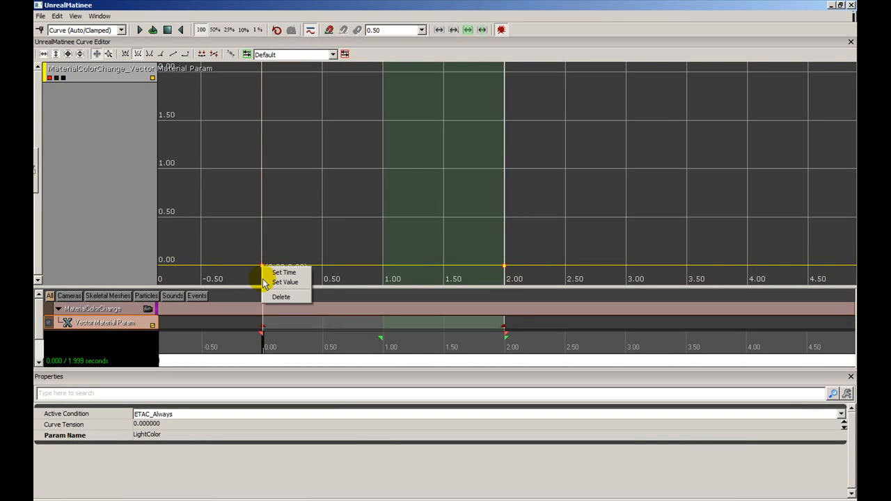
click(253, 252)
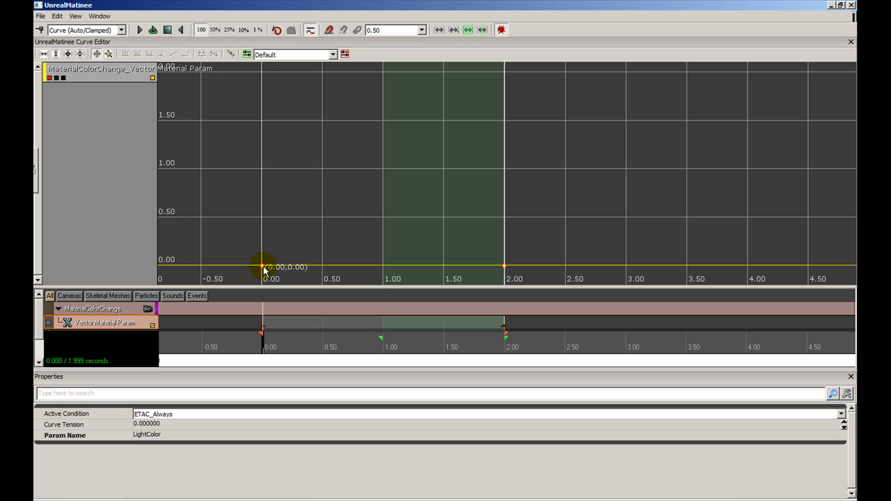
right_click(506, 267)
click(517, 282)
text(2)
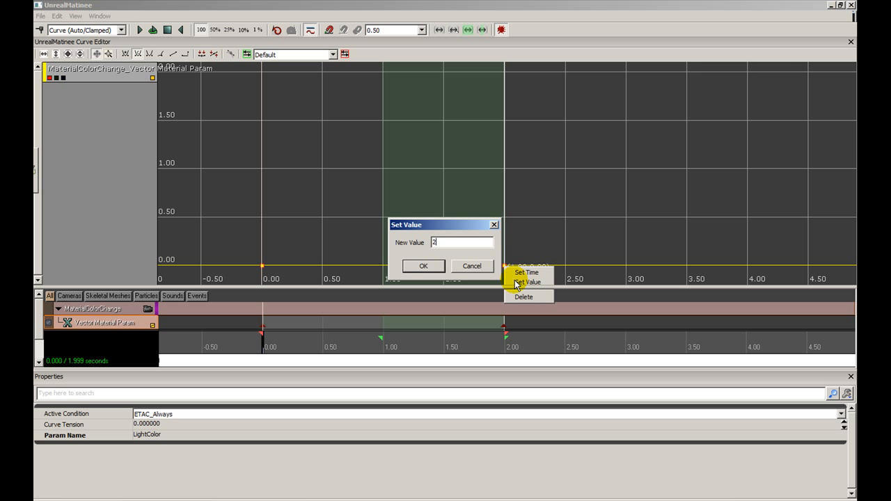
key(Return)
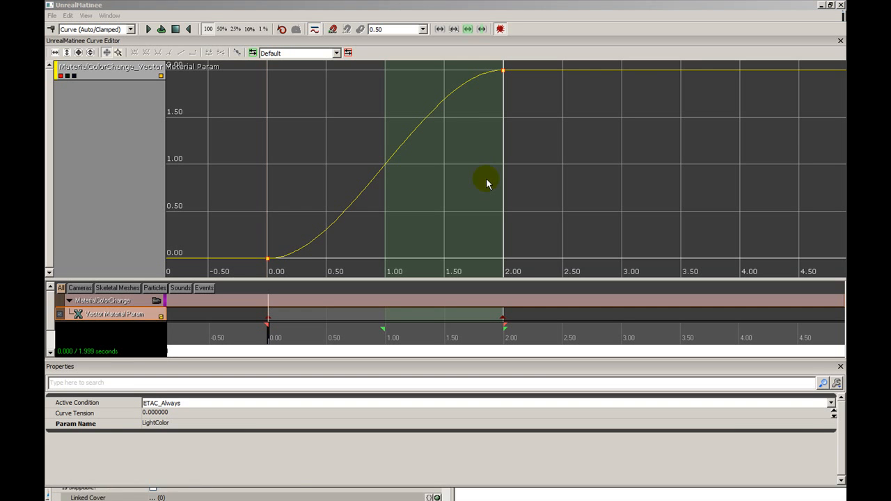
Isolate the green curve and set the value of its key near 2.00 seconds to 2
click(60, 76)
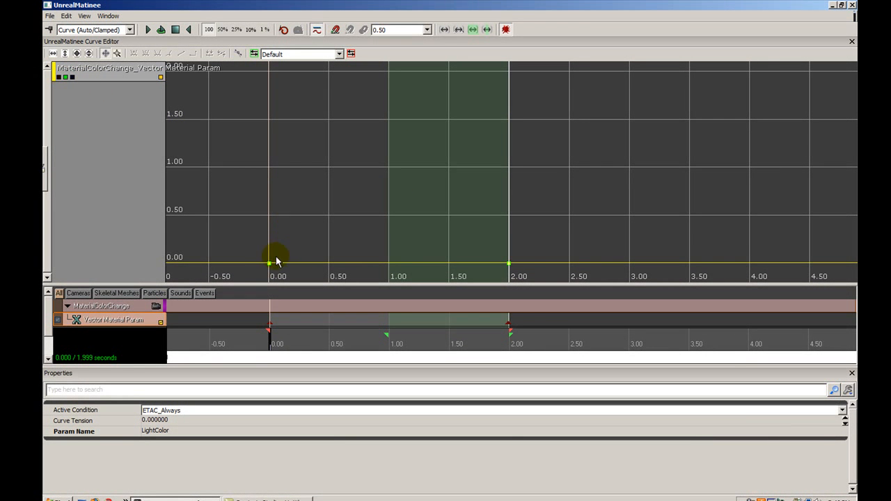
mouse_move(271, 268)
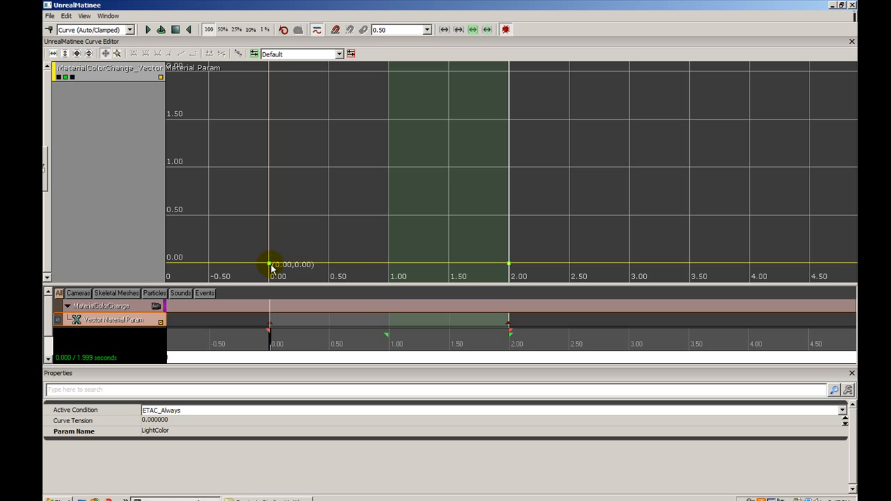
right_click(509, 267)
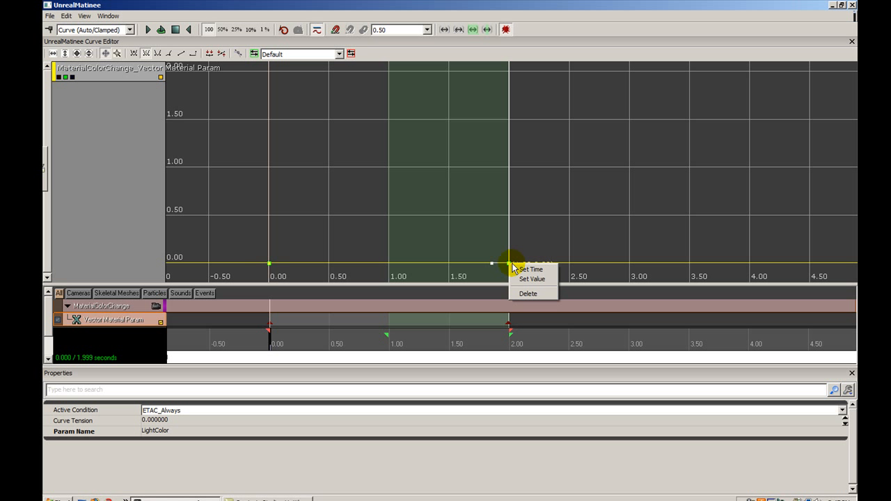
click(523, 279)
text(2)
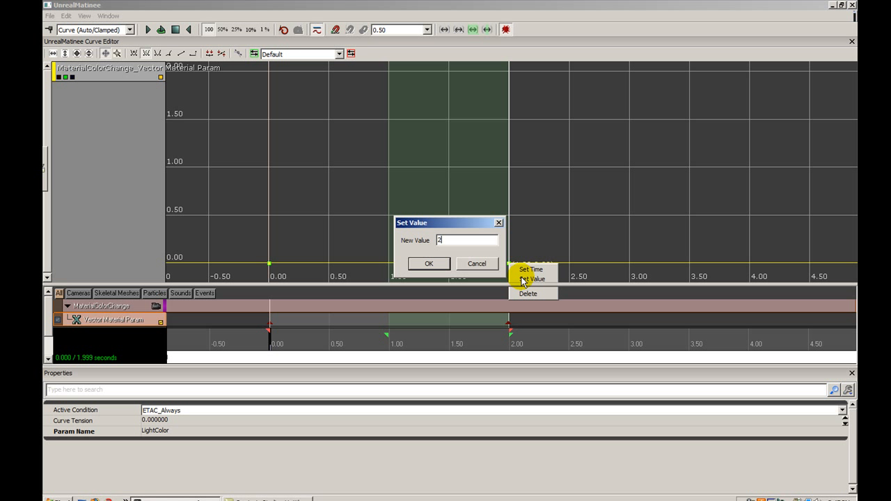
key(Return)
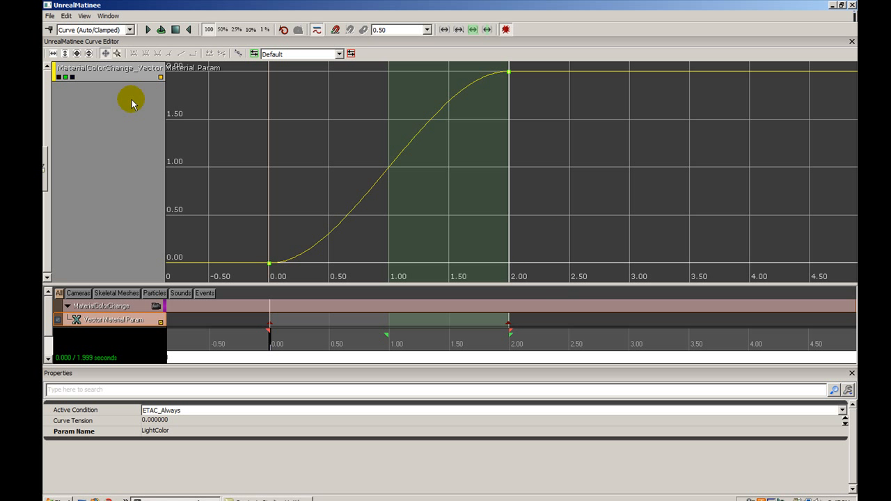
Isolate the blue curve and set the values of both its start and end keys to 2
click(65, 77)
click(72, 78)
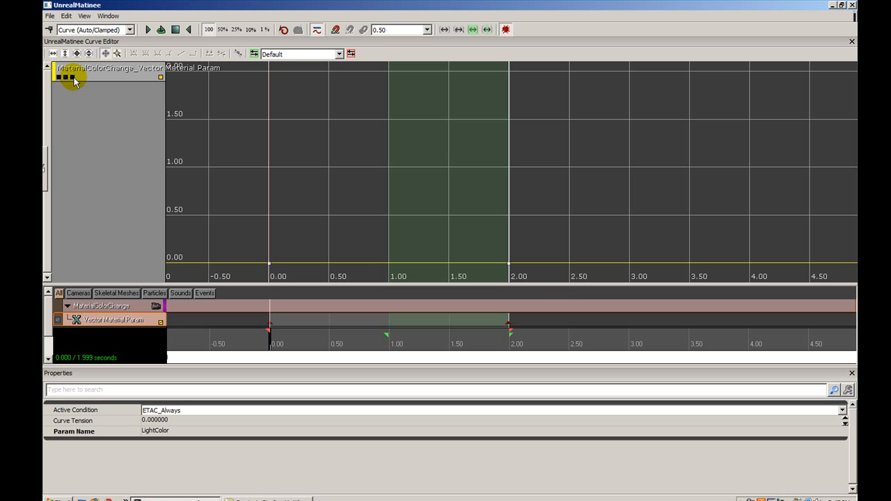
right_click(270, 267)
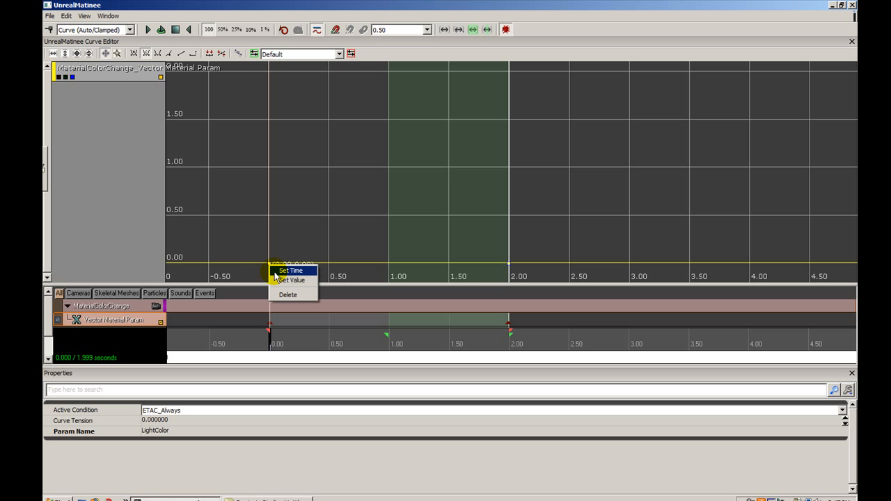
click(277, 280)
text(2)
key(Return)
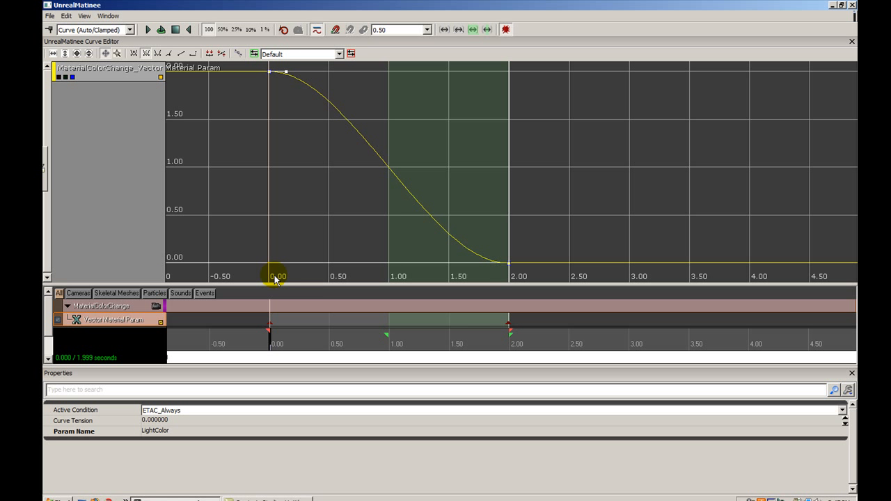
right_click(509, 267)
click(530, 279)
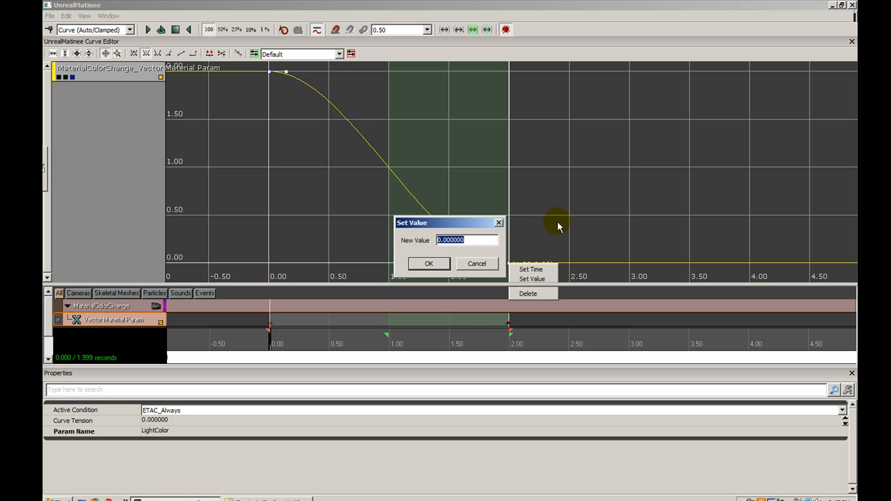
text(2)
key(Return)
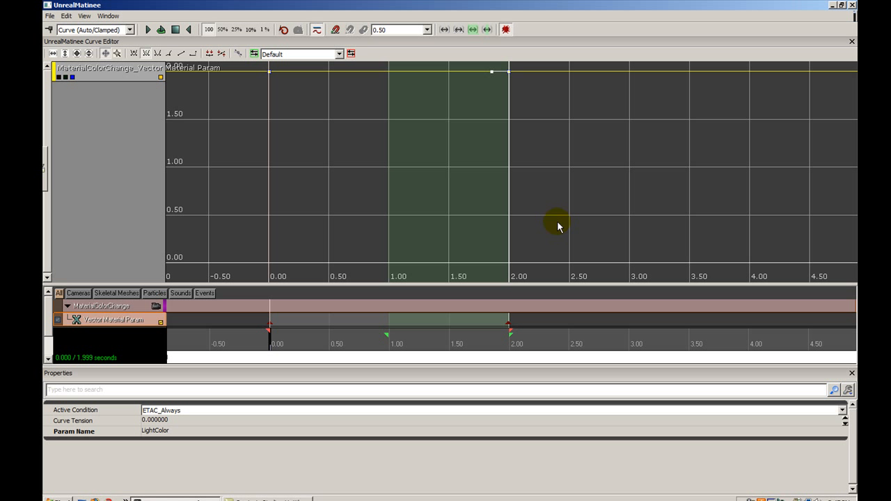
Show the red, green and blue curves together again and close Matinee
click(66, 77)
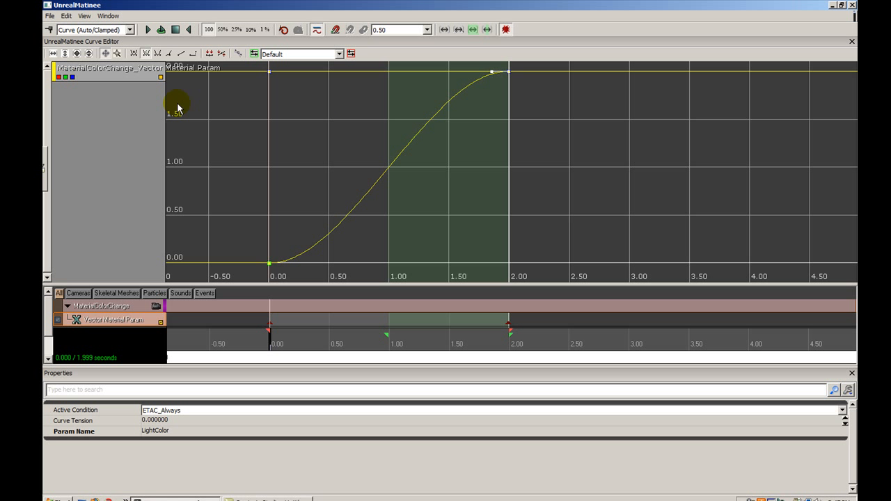
click(59, 77)
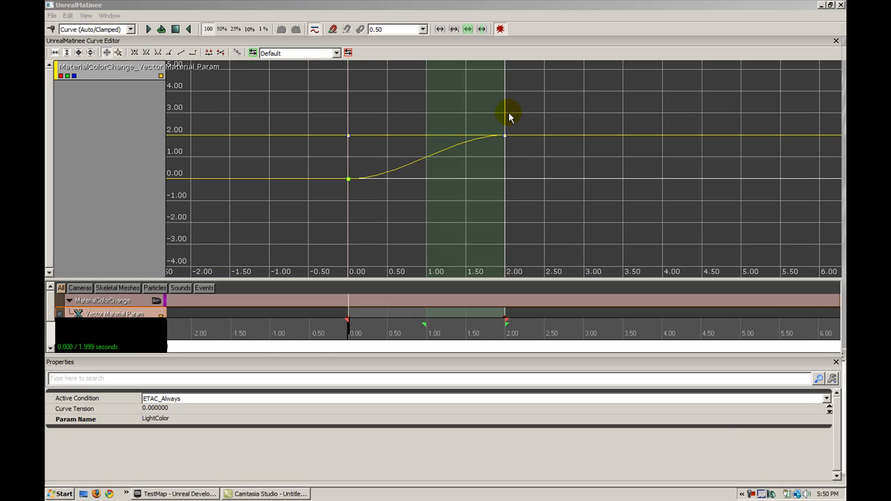
click(840, 5)
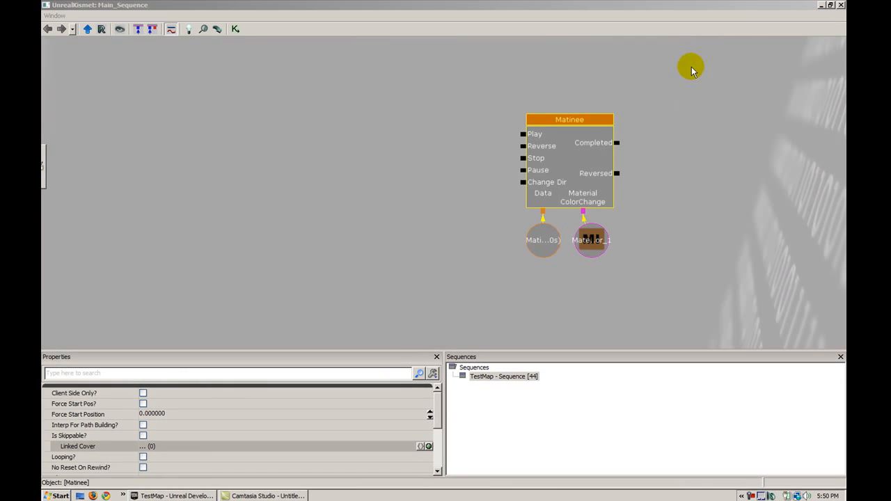
Link the TriggerVolume_1 Touch event to the Play input of the MaterialColorChange Matinee node in Kismet
drag(448, 164, 454, 215)
scroll(420, 181, down, 3)
drag(346, 155, 292, 131)
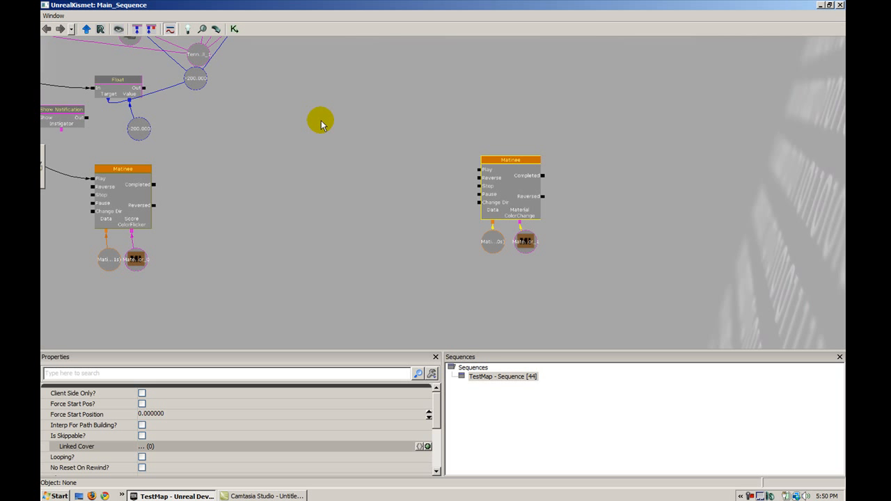
drag(259, 121, 325, 144)
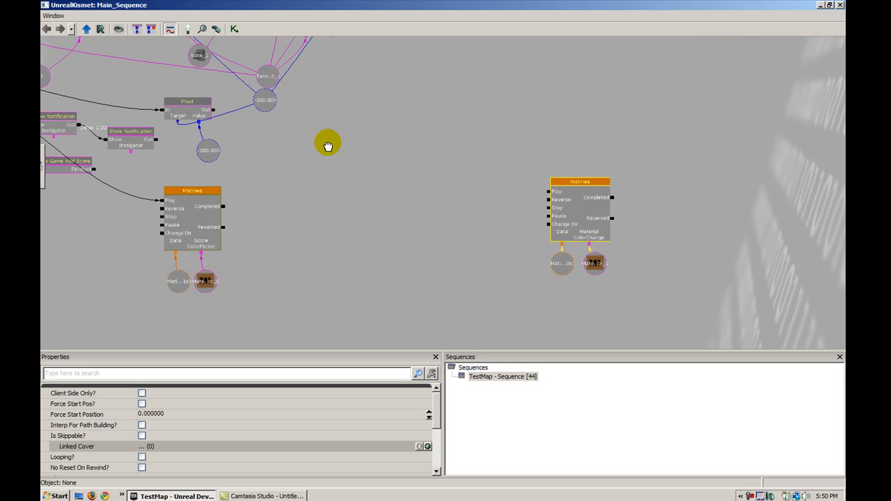
drag(253, 181, 425, 267)
click(330, 190)
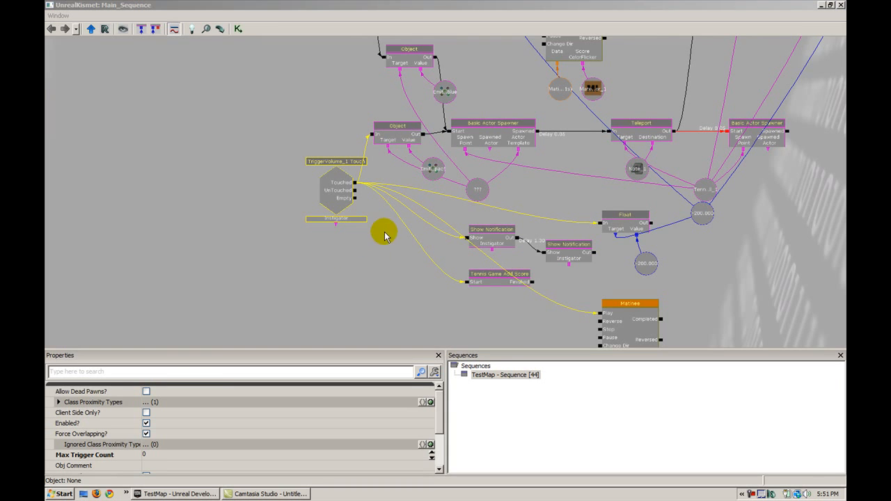
drag(384, 236, 248, 234)
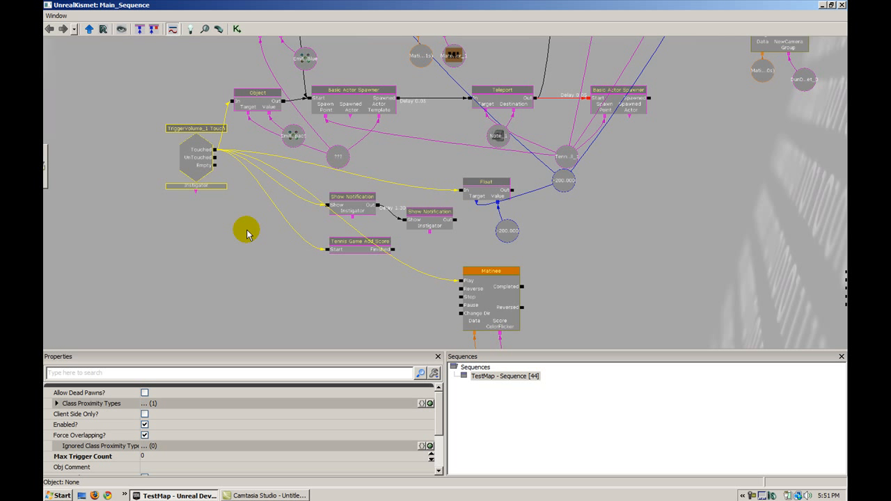
click(225, 209)
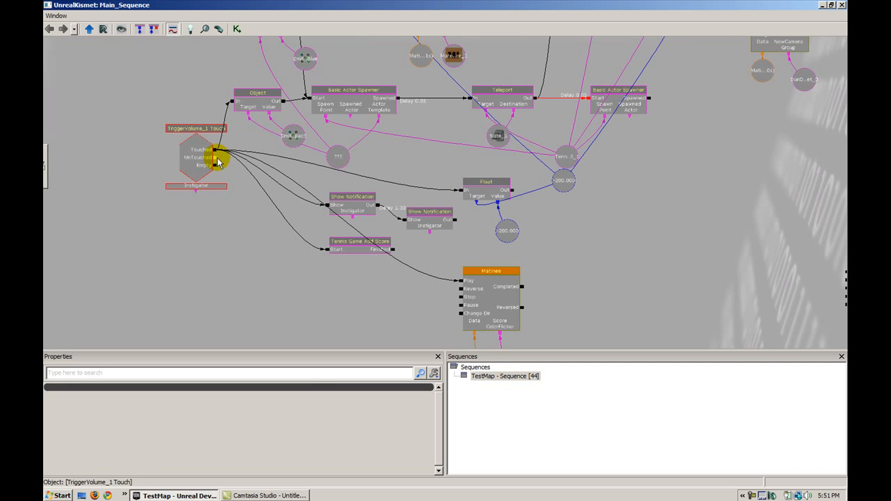
drag(409, 174, 222, 182)
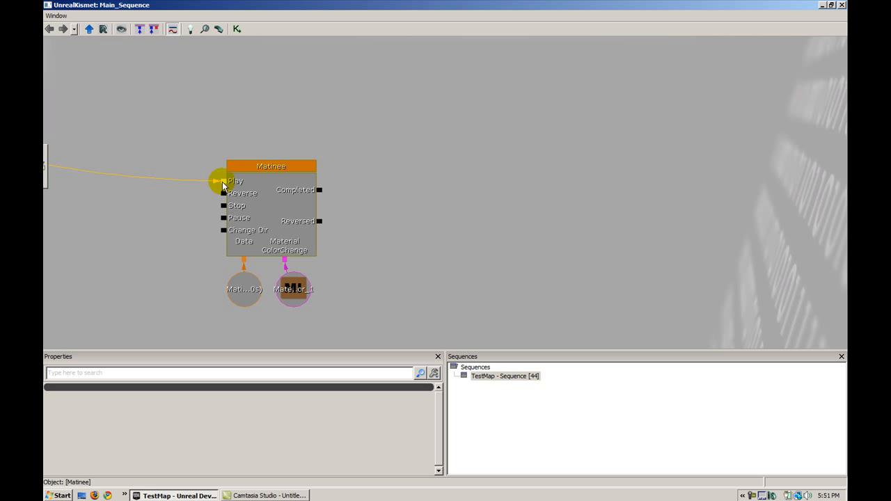
click(264, 175)
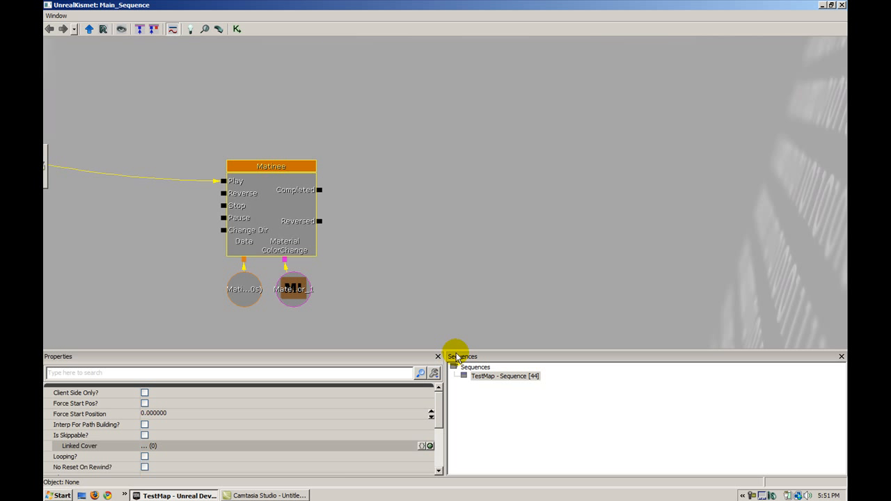
Enlarge the Matinee node's property list and make sure Rewind On Play is enabled
drag(459, 351, 454, 263)
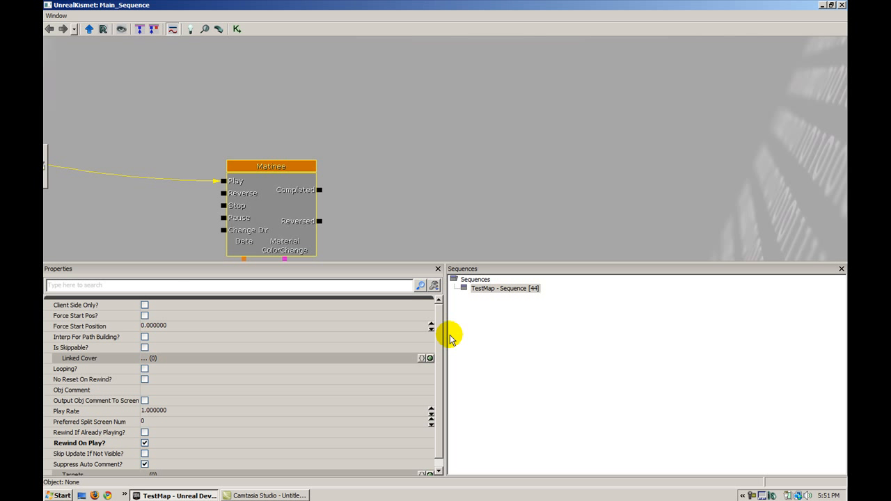
scroll(438, 350, down, 1)
click(142, 434)
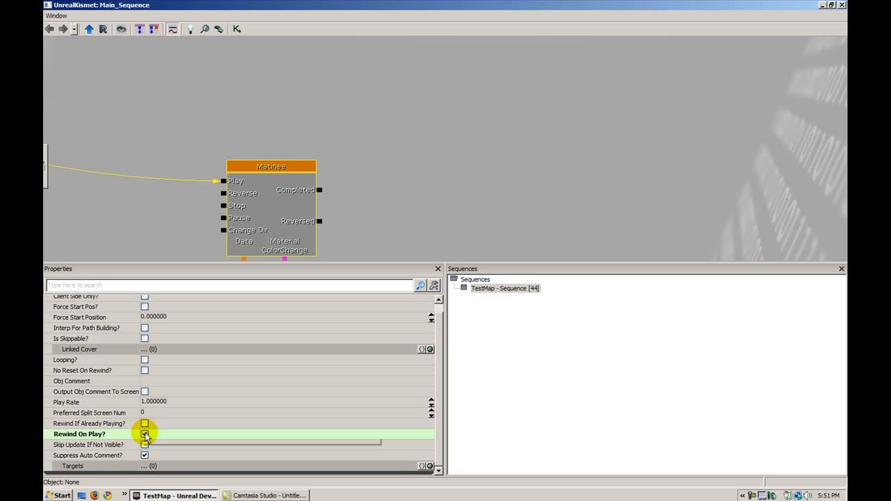
click(144, 434)
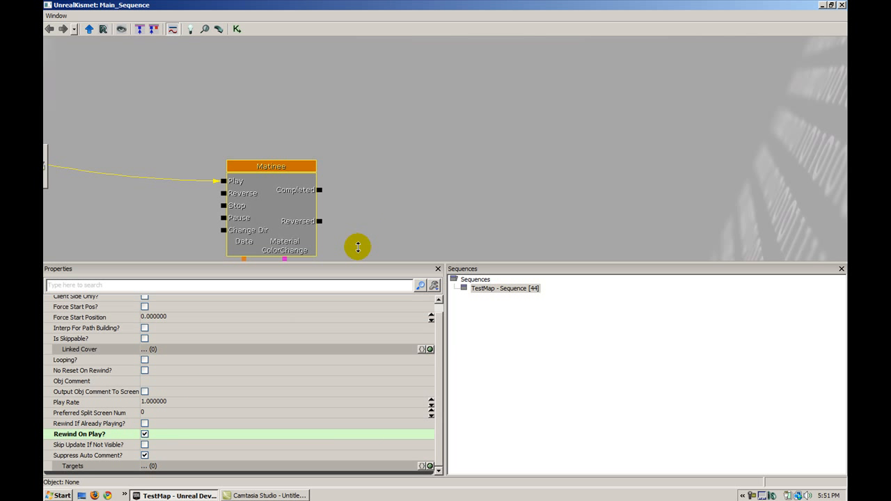
drag(358, 246, 500, 122)
click(501, 122)
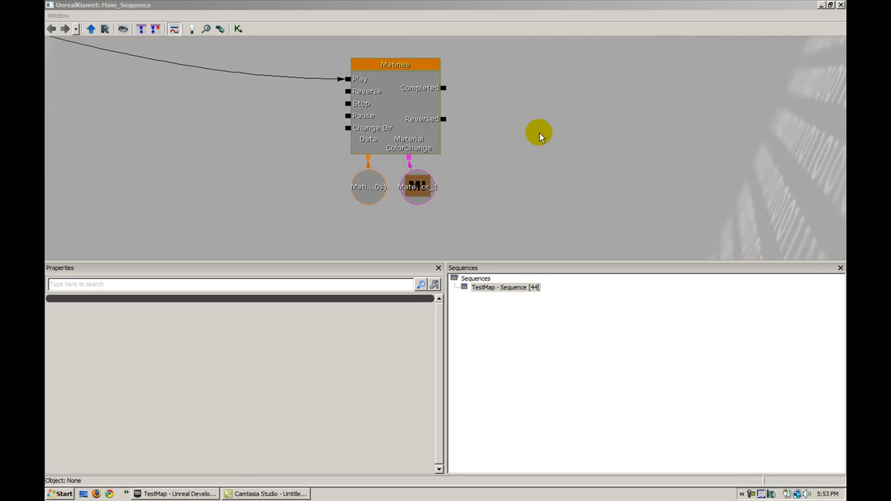
Duplicate the MaterialColorChange Matinee node with its data and material instance variables, and place the copy above the original
scroll(536, 173, down, 2)
drag(535, 171, 512, 208)
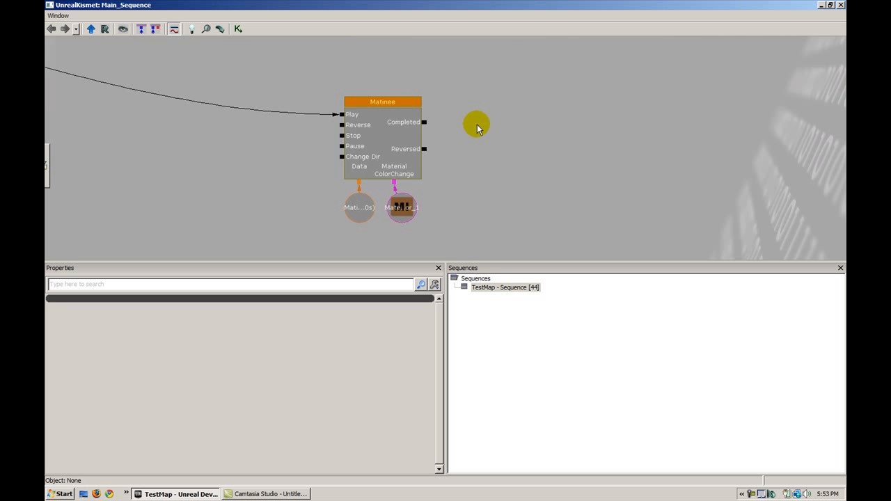
scroll(481, 129, down, 3)
scroll(497, 158, up, 4)
drag(497, 158, 425, 149)
scroll(448, 154, down, 1)
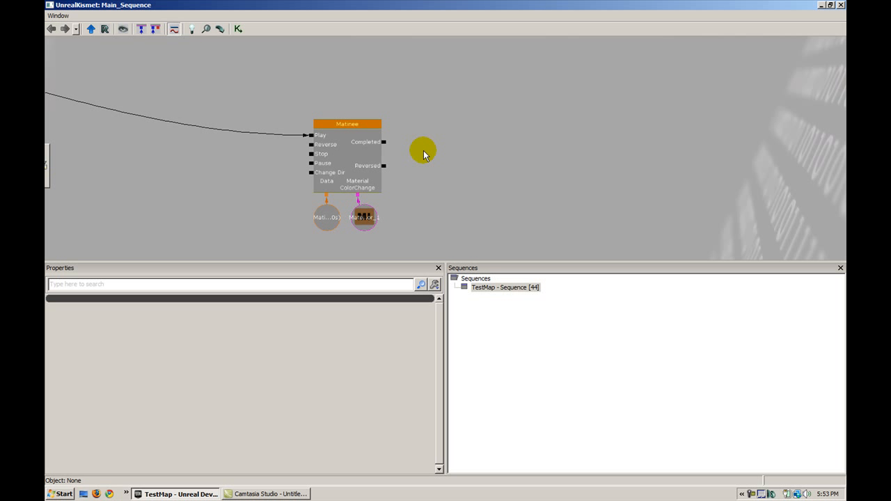
click(368, 219)
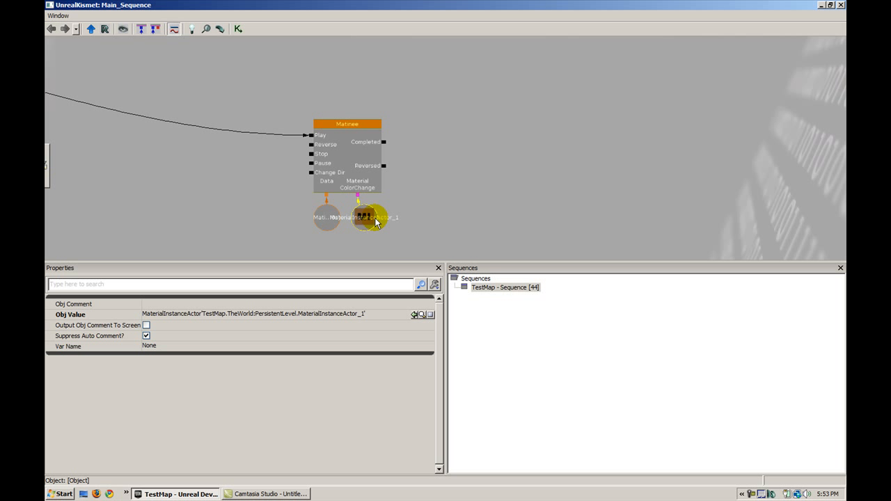
ctrl+alt+drag(423, 244, 276, 120)
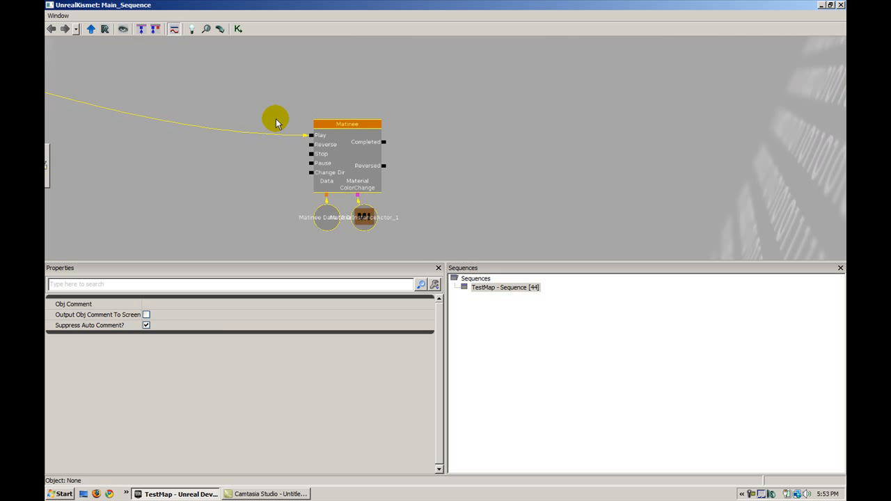
key(ctrl+c)
key(ctrl+v)
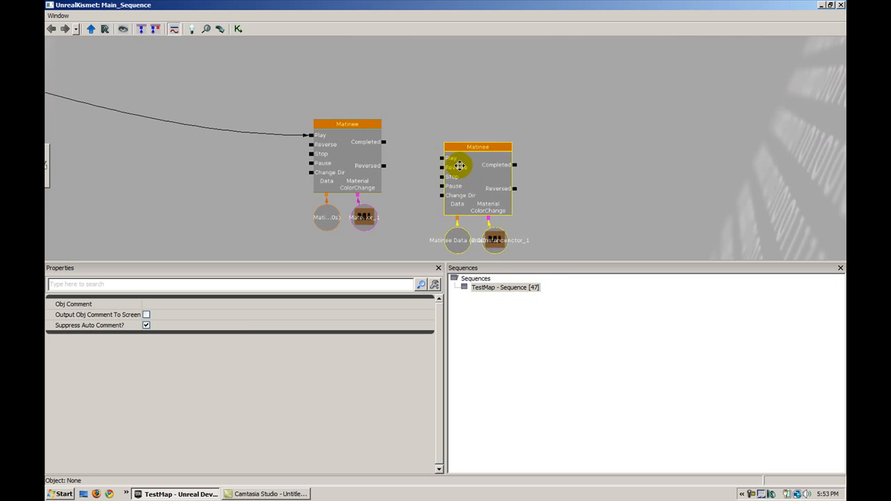
drag(456, 165, 346, 60)
Link the upper trigger volume event's Touched output to the Play input of the duplicated Matinee node
drag(370, 91, 559, 141)
scroll(676, 229, down, 5)
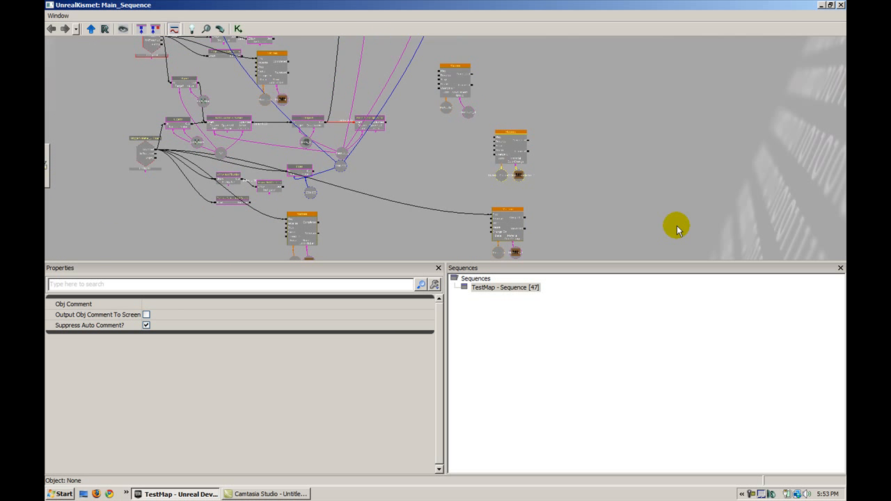
drag(676, 229, 729, 262)
click(220, 76)
drag(215, 75, 547, 176)
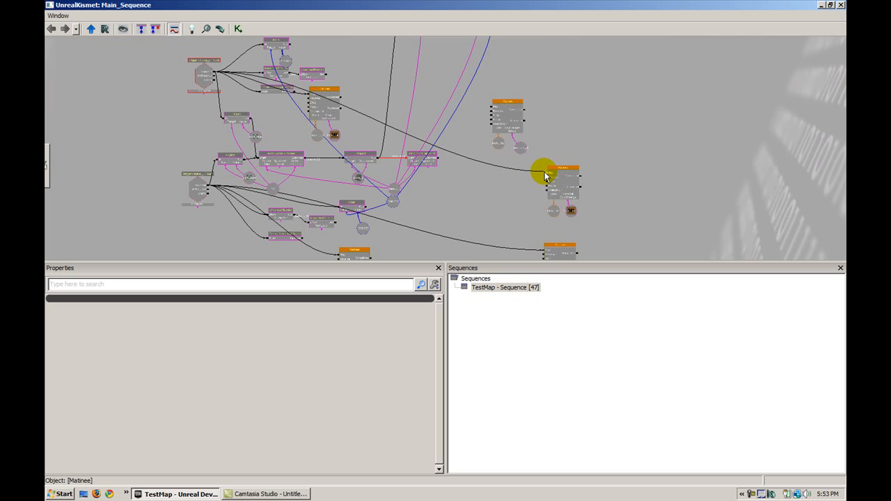
Open the duplicated Matinee and show its Vector Material Param track in the Curve Editor with both end keys in view
scroll(508, 204, up, 5)
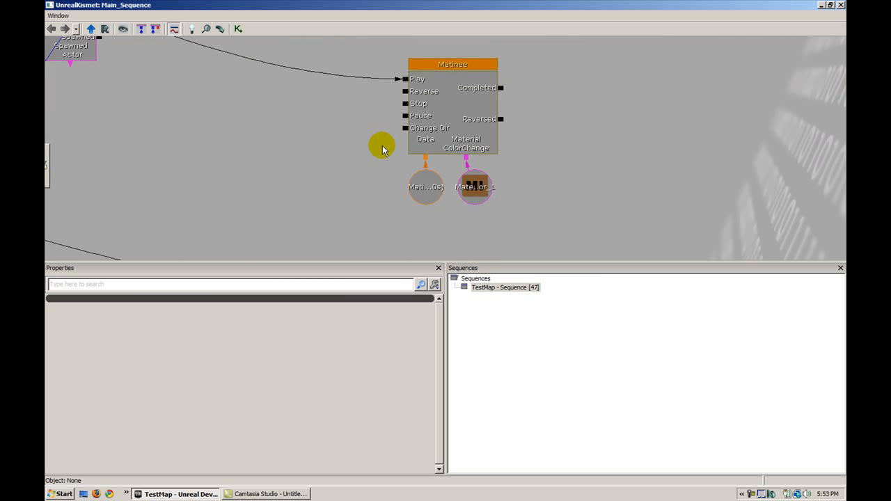
double_click(434, 80)
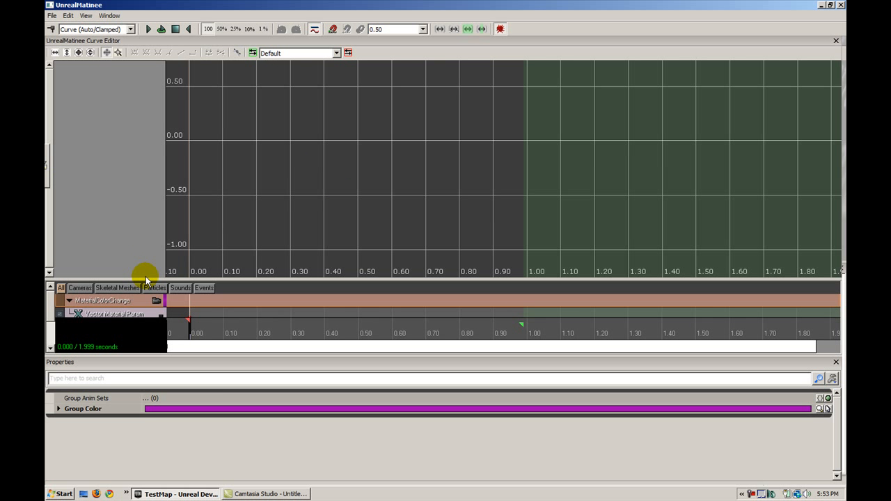
click(131, 315)
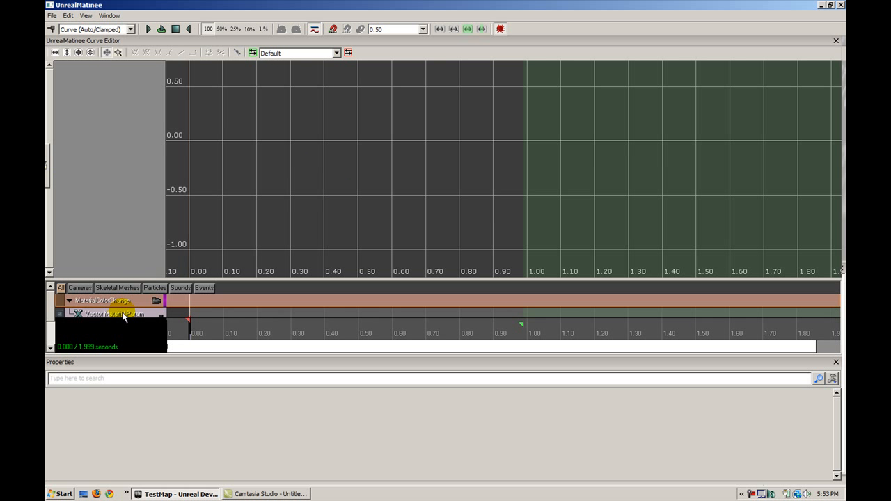
click(161, 316)
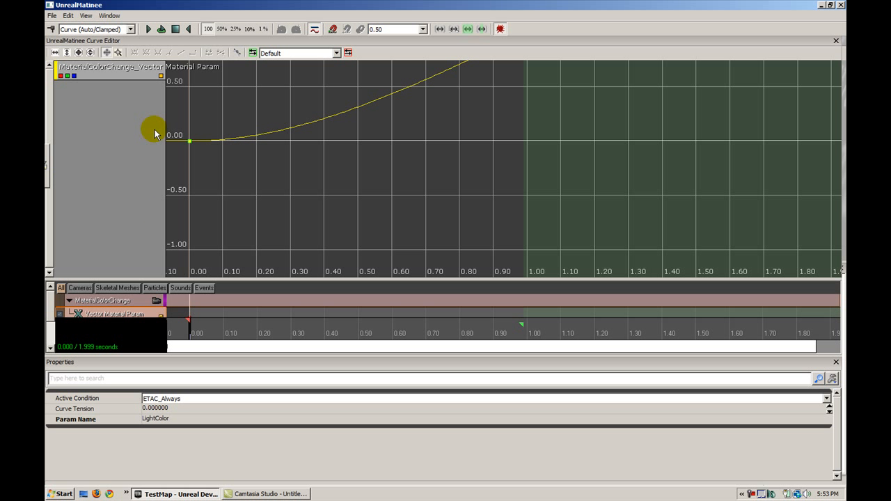
drag(341, 187, 372, 272)
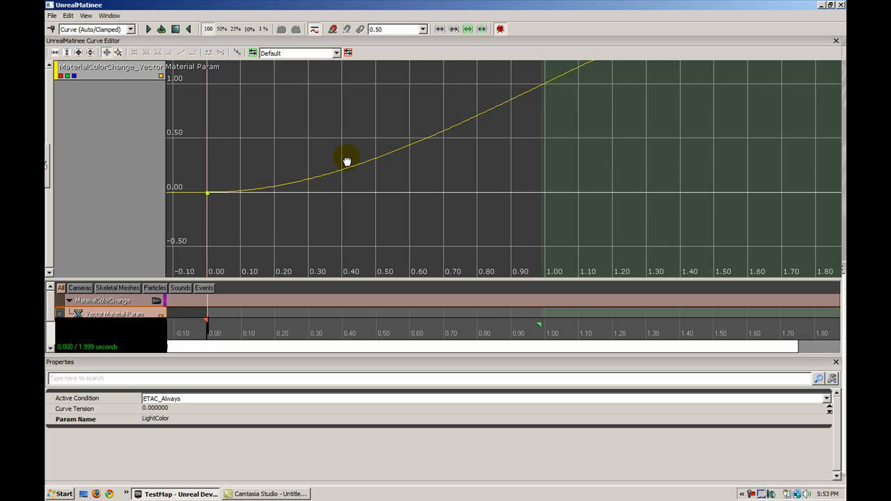
drag(347, 161, 343, 108)
right_click(342, 112)
click(347, 189)
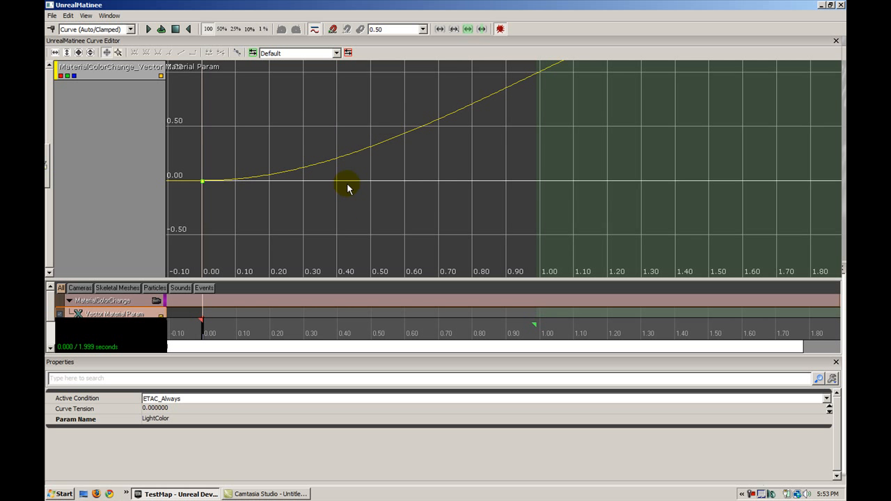
drag(347, 188, 345, 266)
scroll(344, 216, down, 2)
drag(259, 117, 277, 127)
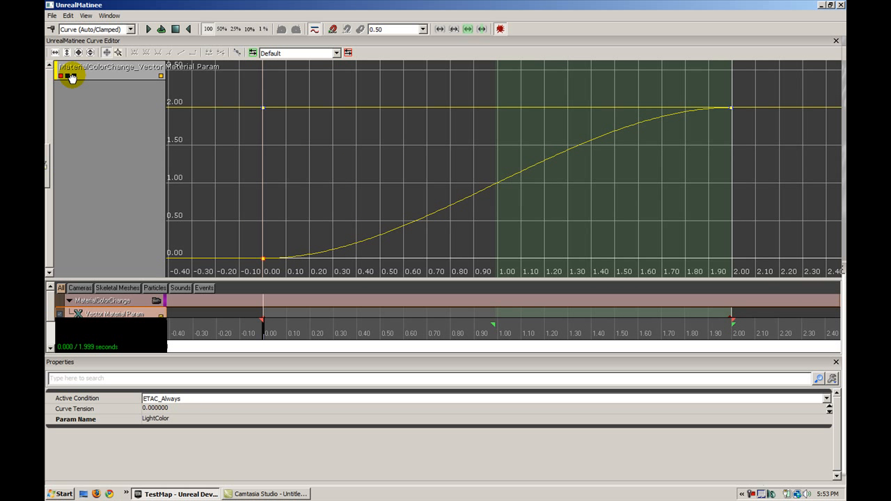
Isolate the red curve and set the value of its start key at 0.00 seconds to 2
click(72, 75)
right_click(263, 261)
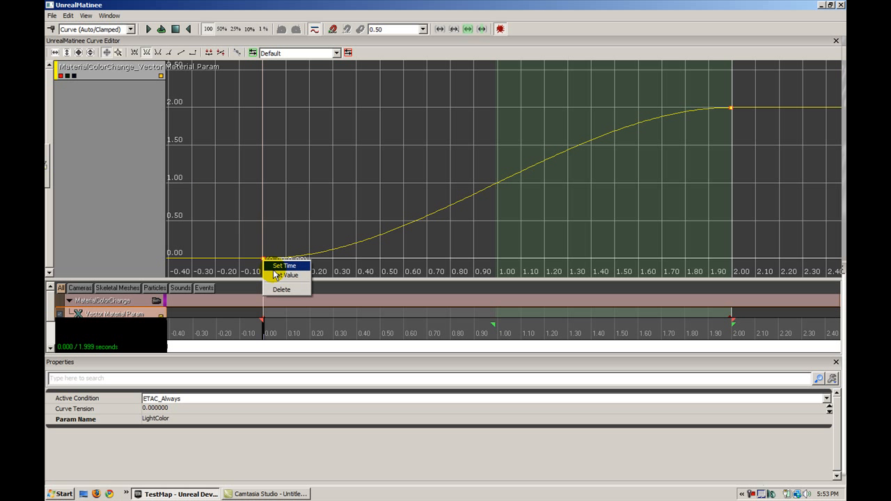
click(284, 275)
key(Return)
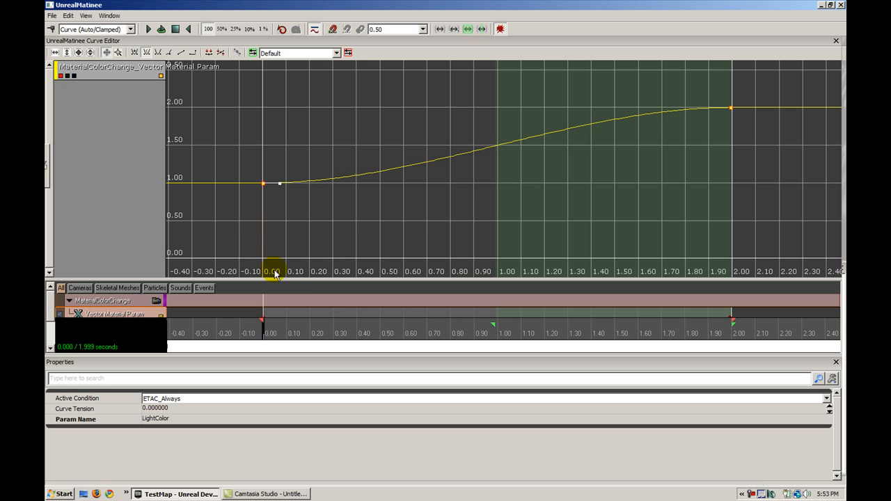
right_click(264, 187)
click(278, 208)
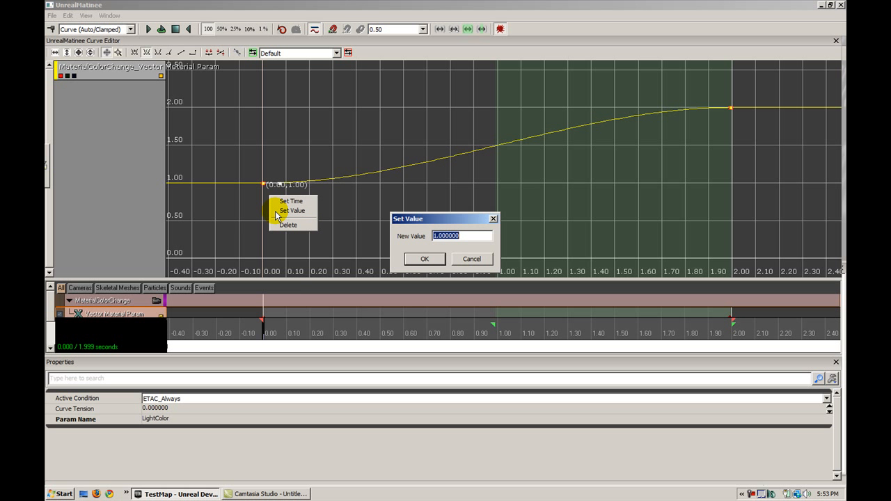
text(2)
key(Return)
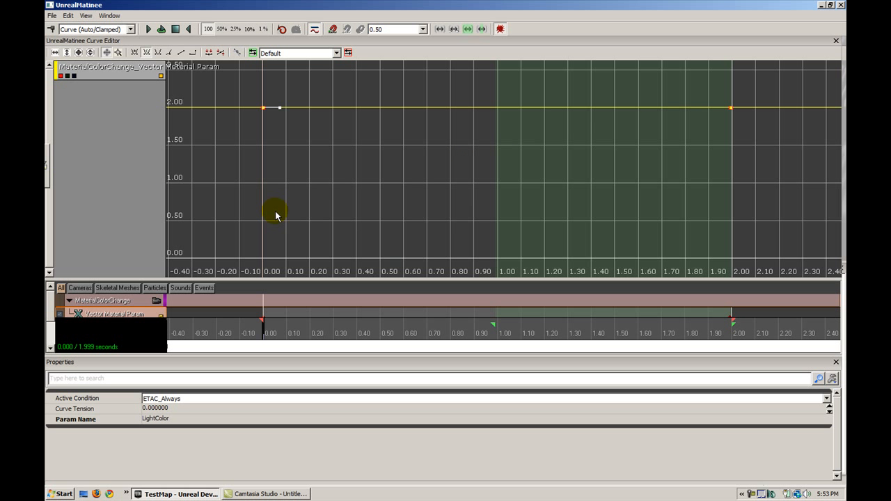
Isolate the blue curve and set the value of its start key at 0.00 seconds to 0
click(67, 75)
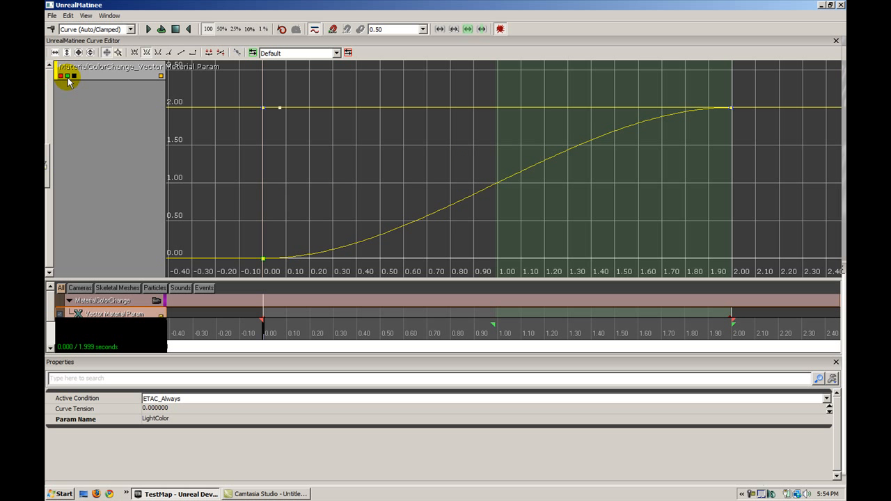
click(67, 76)
click(61, 76)
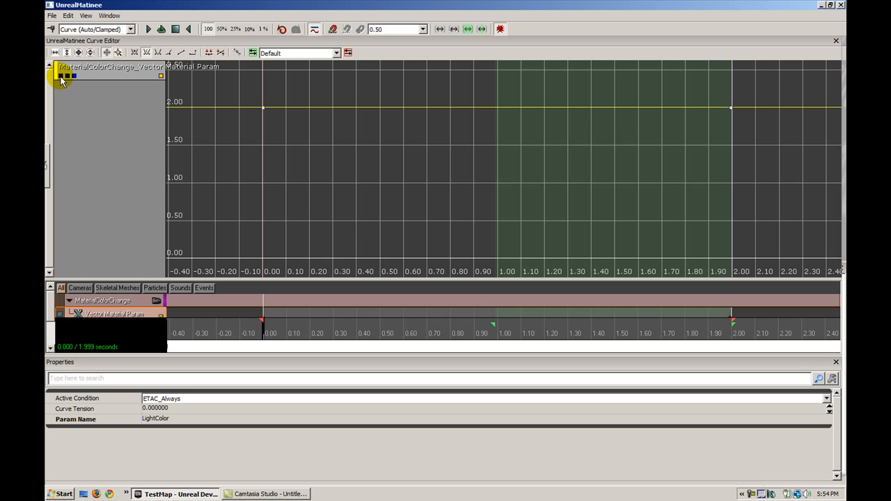
right_click(264, 110)
click(285, 123)
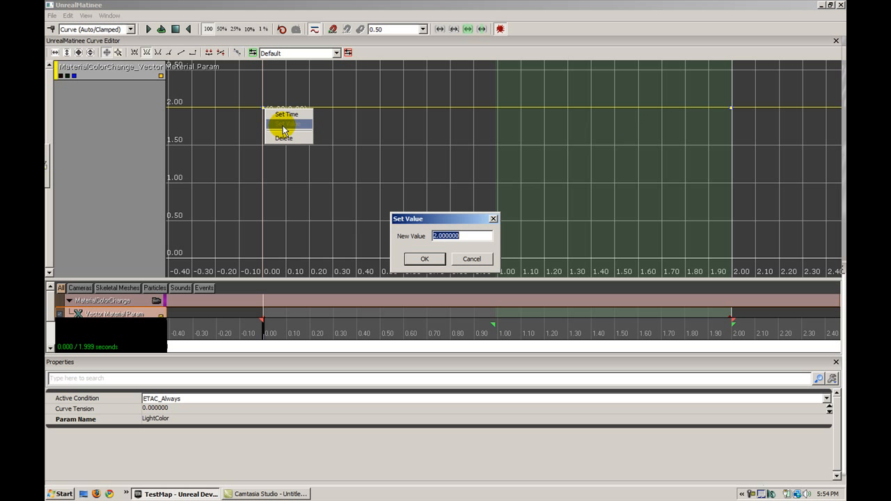
text(0)
key(Return)
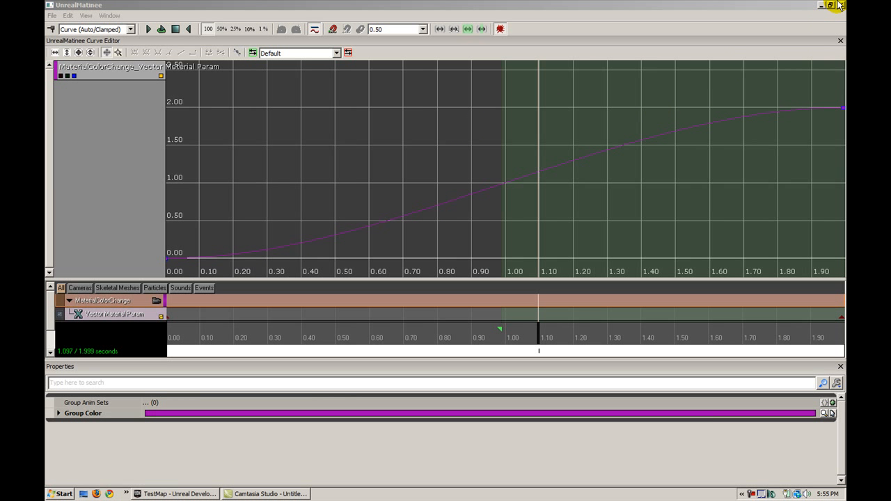
Restore the Matinee window to a smaller size beside the viewport and preview the red-to-white light change over the timeline
click(831, 6)
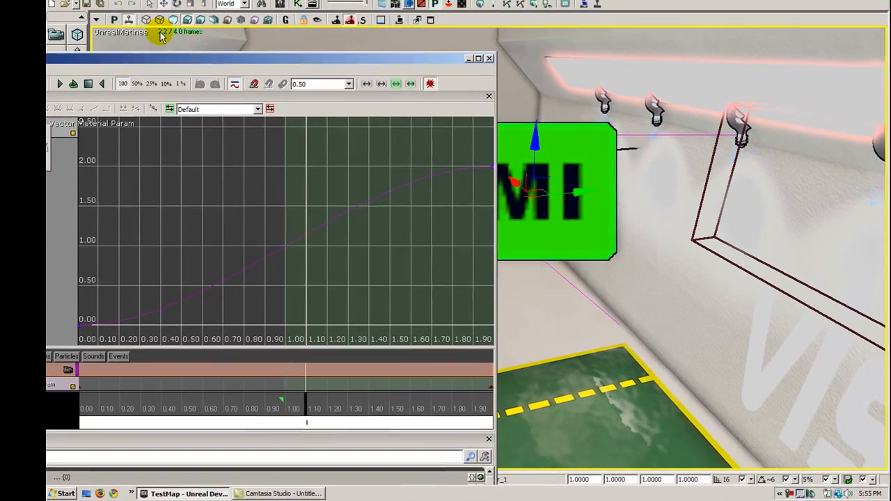
drag(251, 58, 258, 50)
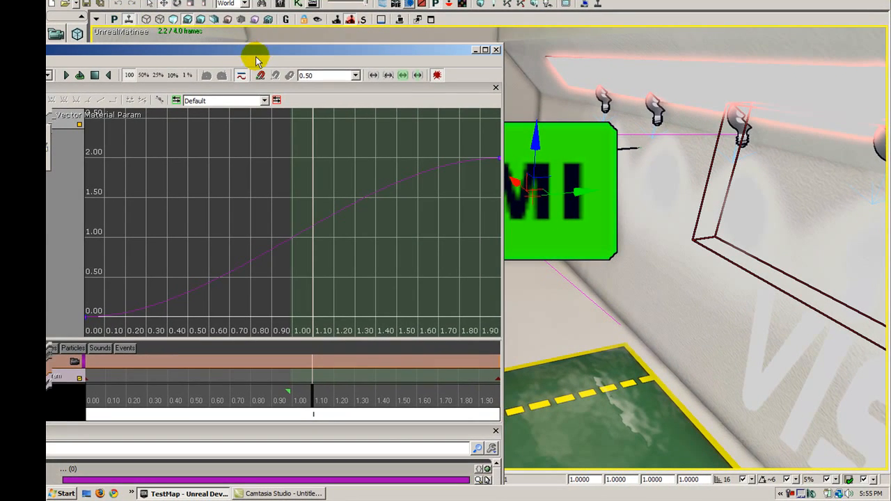
drag(91, 407, 400, 414)
drag(278, 411, 60, 408)
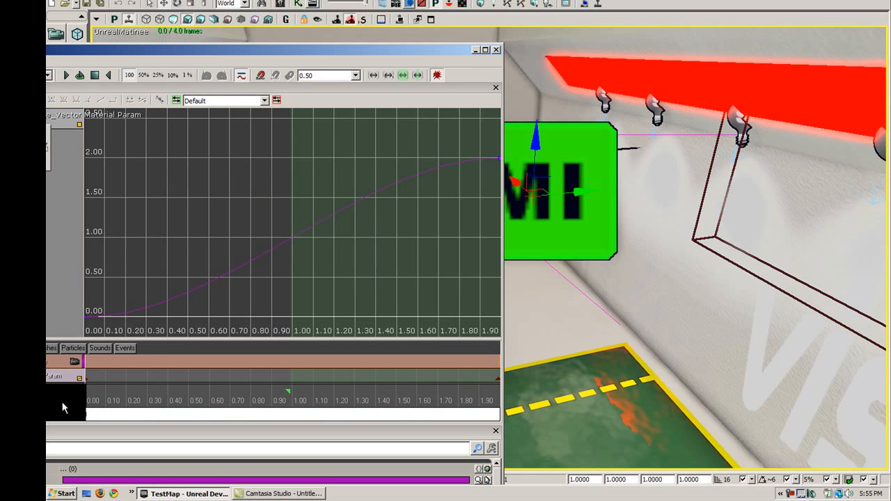
click(81, 76)
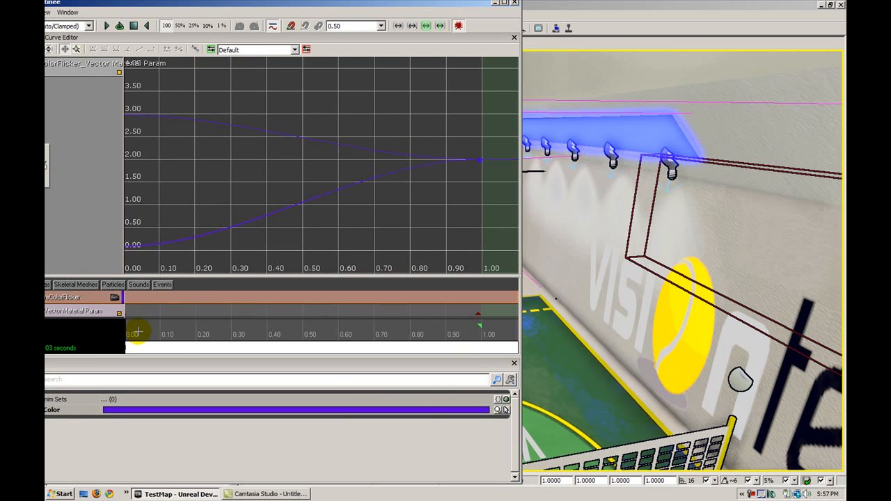
Scrub the color flicker Matinee's timeline to preview the blue light turning white, and close Matinee
drag(131, 336, 332, 336)
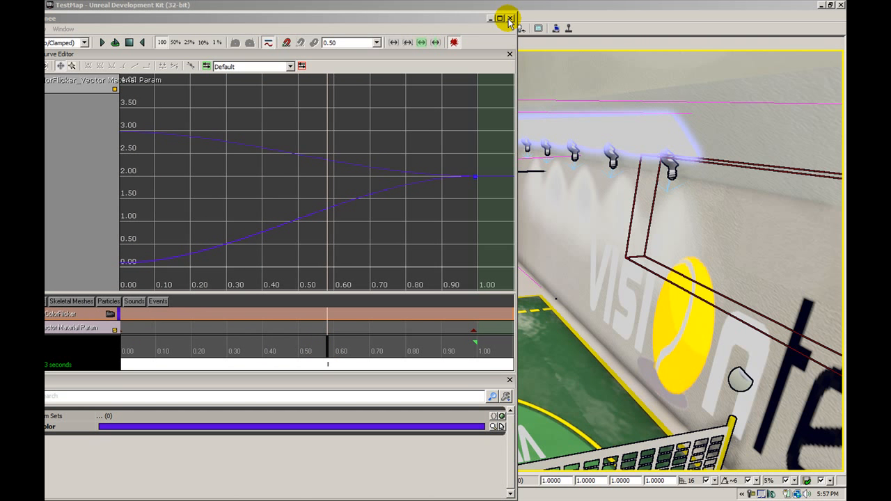
click(509, 19)
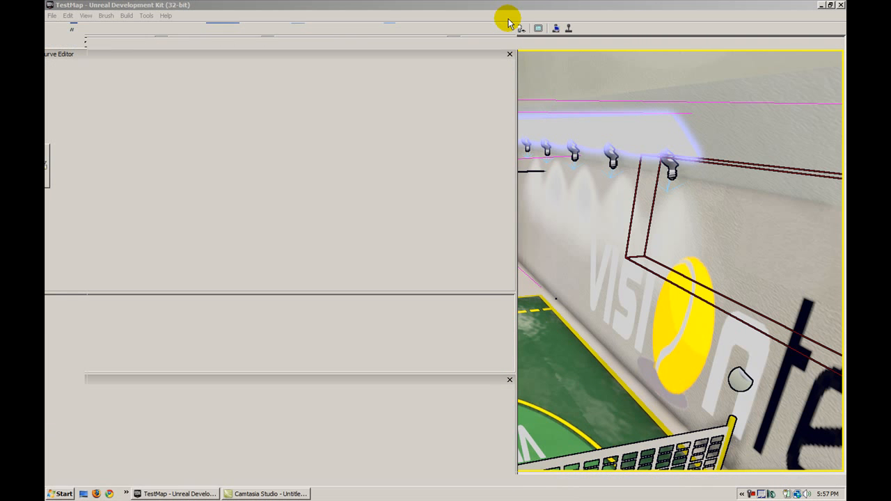
Frame the far wall of the court and the score lights along both side walls in the perspective viewport
right_drag(491, 190, 627, 190)
drag(446, 261, 627, 348)
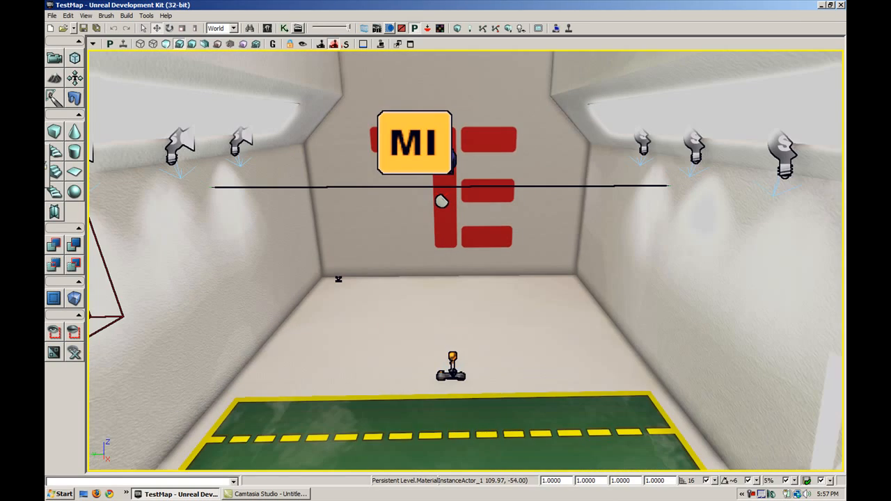
right_drag(493, 223, 494, 159)
drag(494, 160, 494, 251)
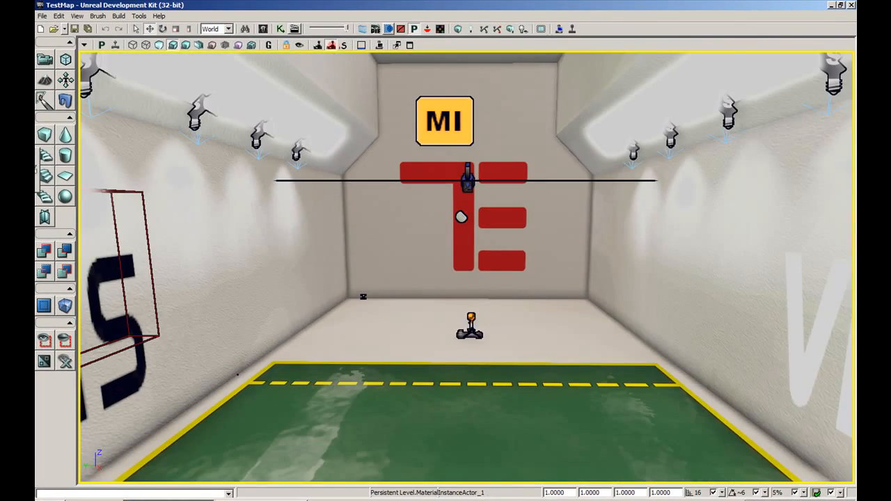
right_drag(494, 251, 497, 163)
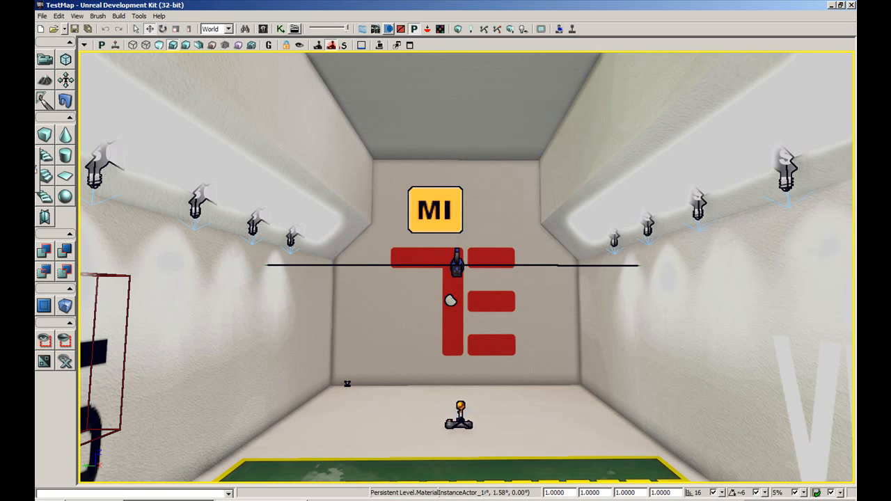
drag(479, 155, 471, 258)
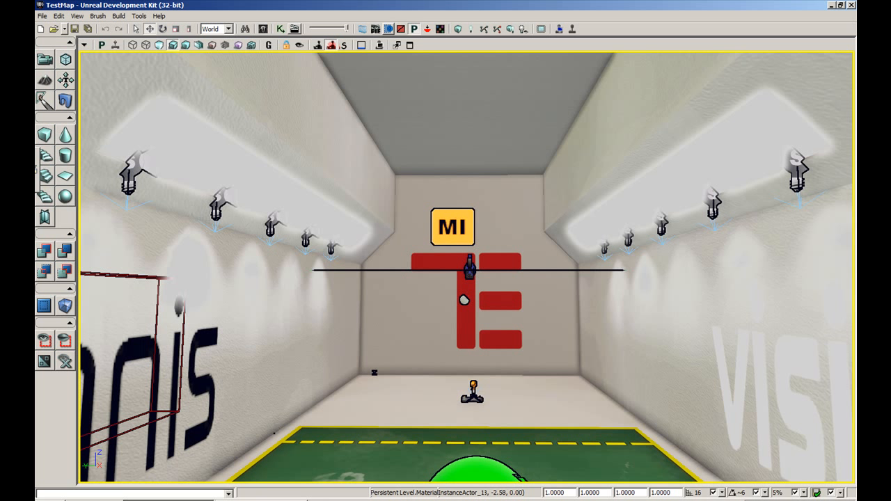